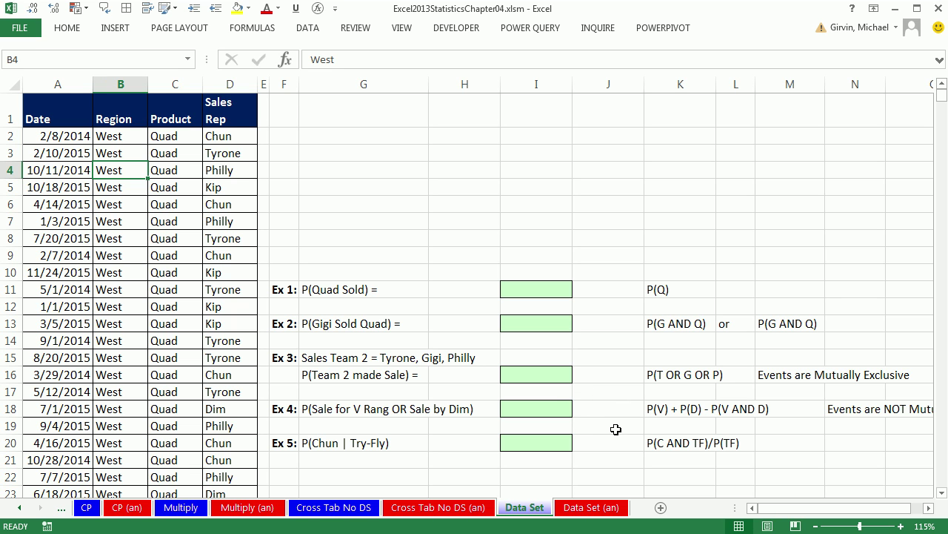
Select cell B3 inside the Date, Region, Product, Sales Rep data table
left_click(118, 153)
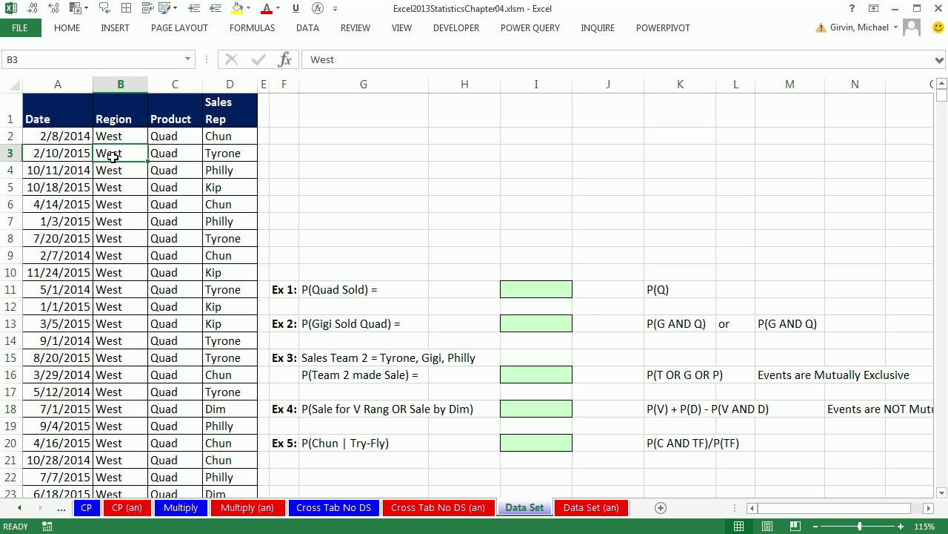
Insert a PivotTable from the sales data, located at cell O1 on the existing worksheet
left_click(117, 30)
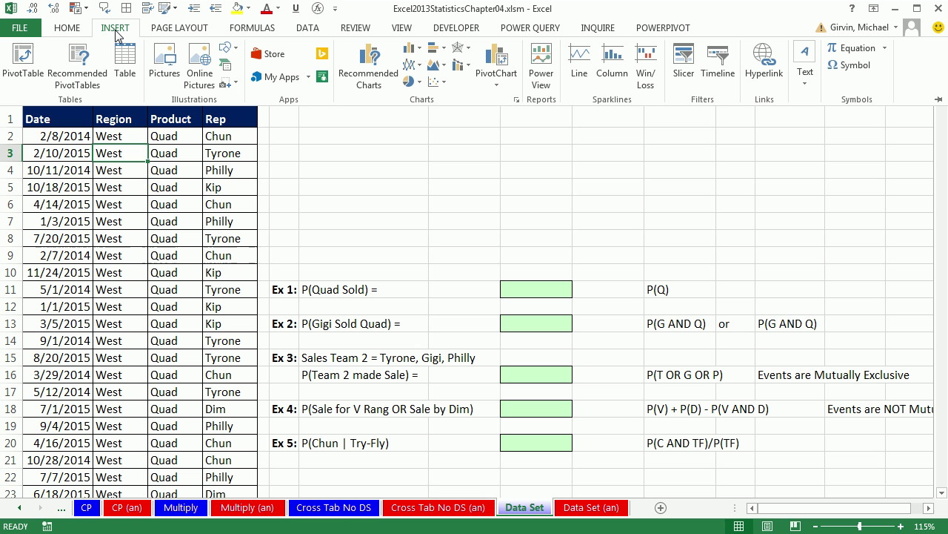
key("Escape")
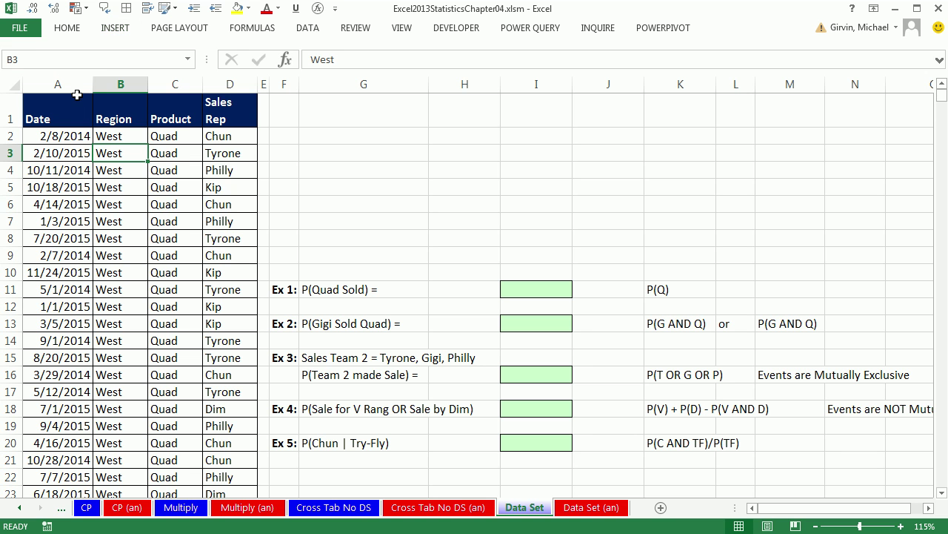
key("alt")
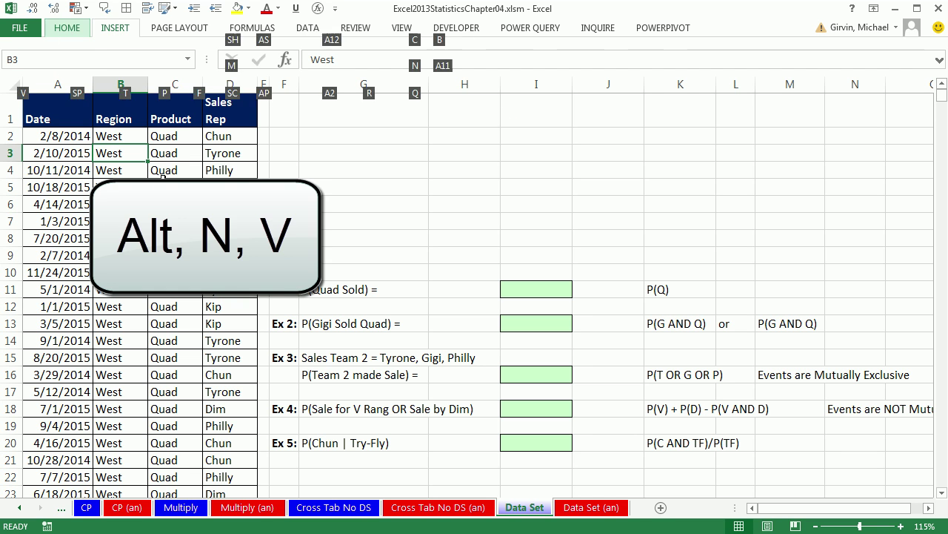
key("n")
key("v")
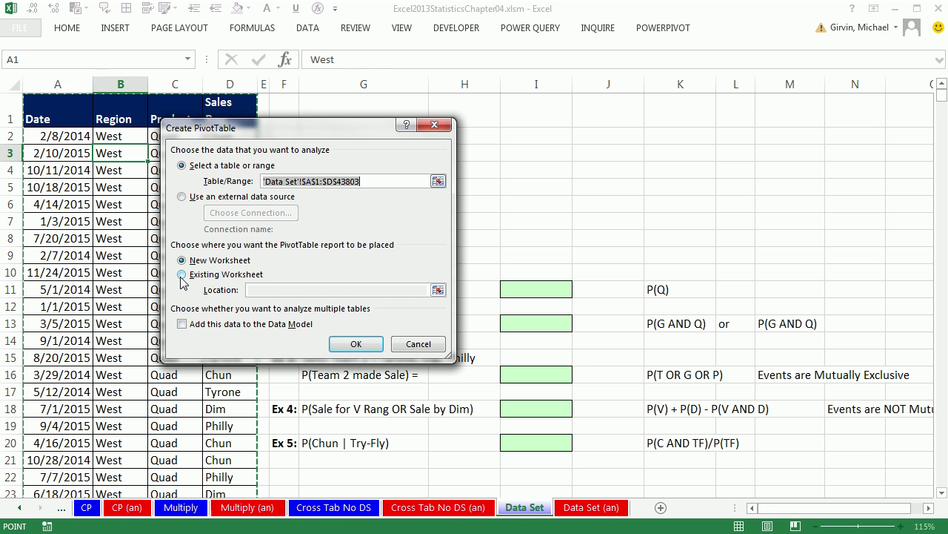
left_click(182, 275)
left_click(276, 290)
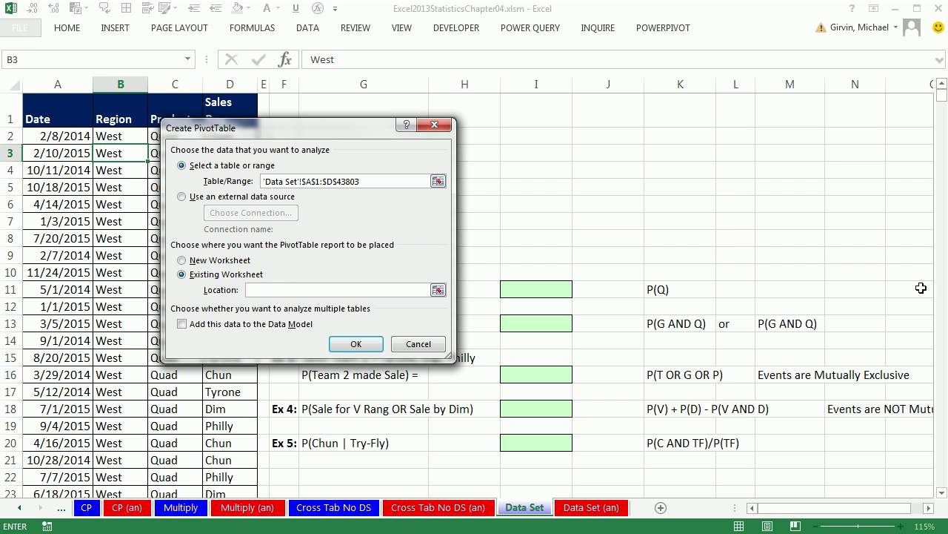
left_click(910, 110)
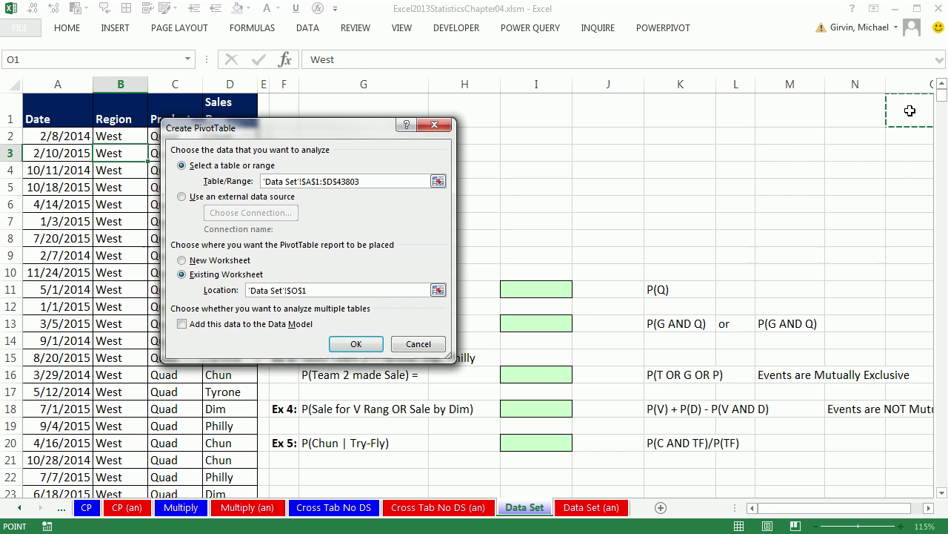
left_click(359, 343)
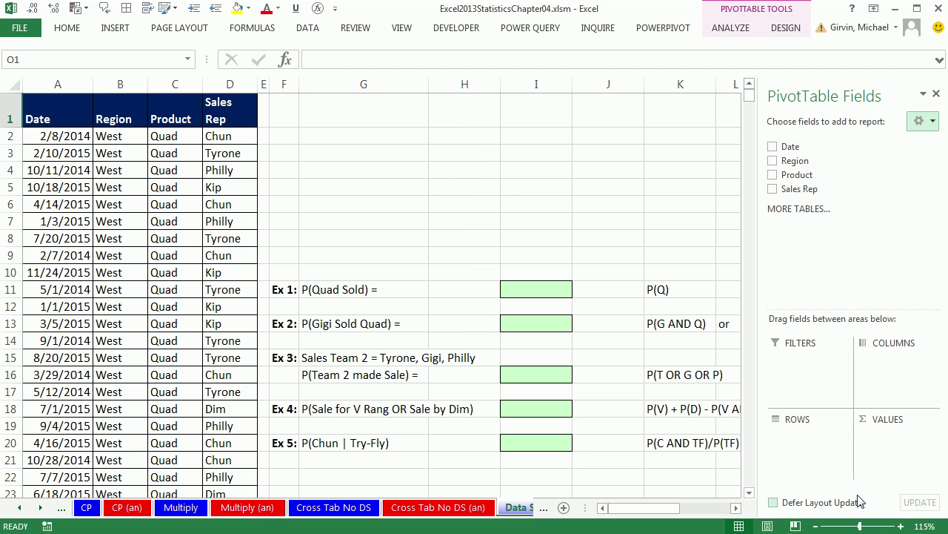
Put Sales Rep in Rows, Product in Columns, and Count of Product in Values
left_click(734, 507)
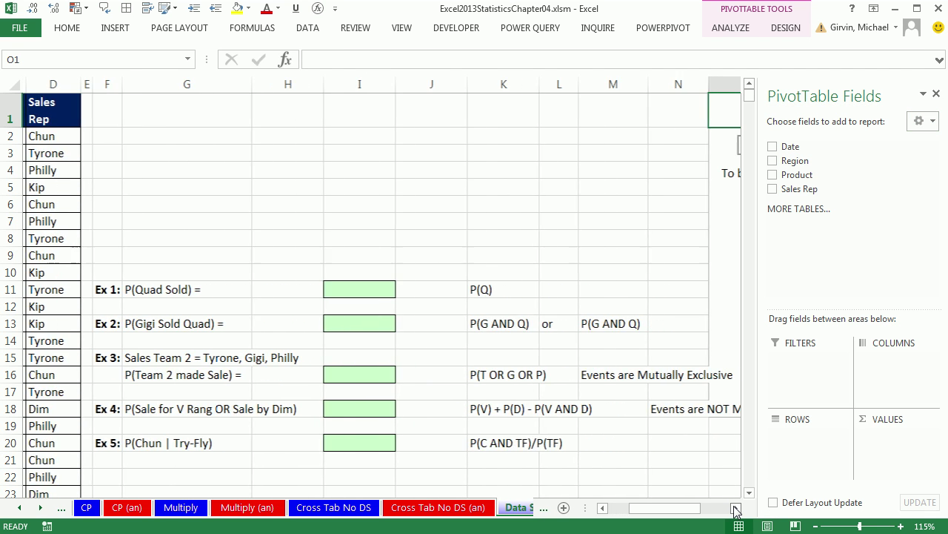
left_click(736, 508)
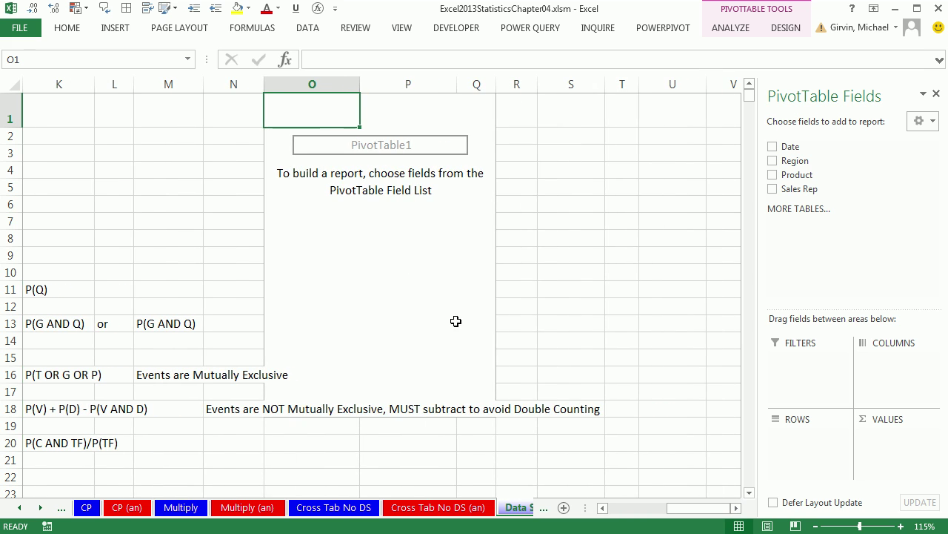
left_click_drag(763, 95, 666, 88)
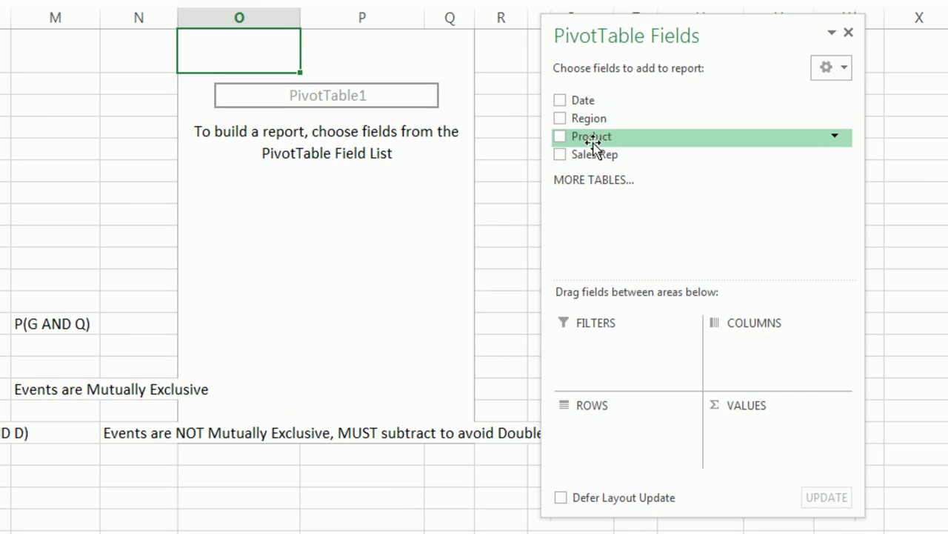
left_click_drag(593, 155, 599, 434)
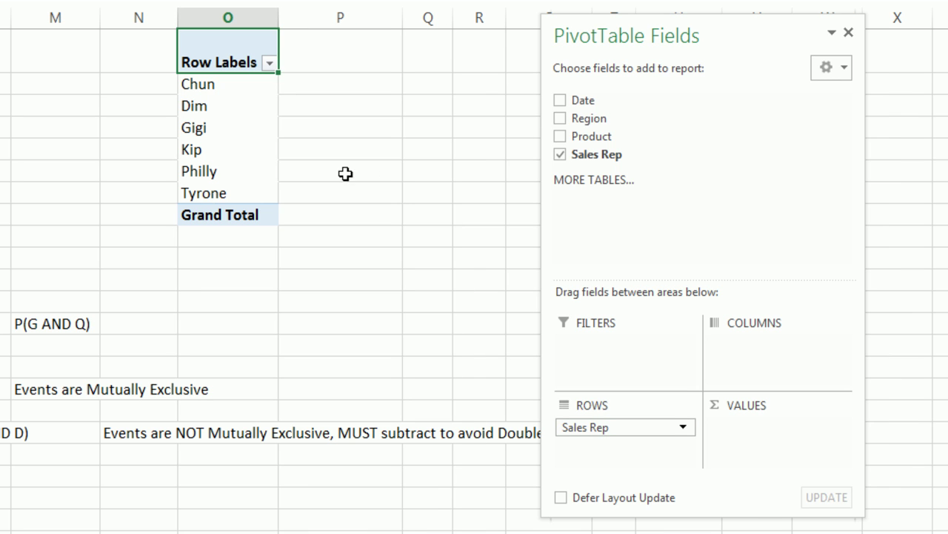
left_click_drag(571, 135, 756, 362)
left_click_drag(574, 36, 641, 21)
left_click_drag(657, 136, 827, 437)
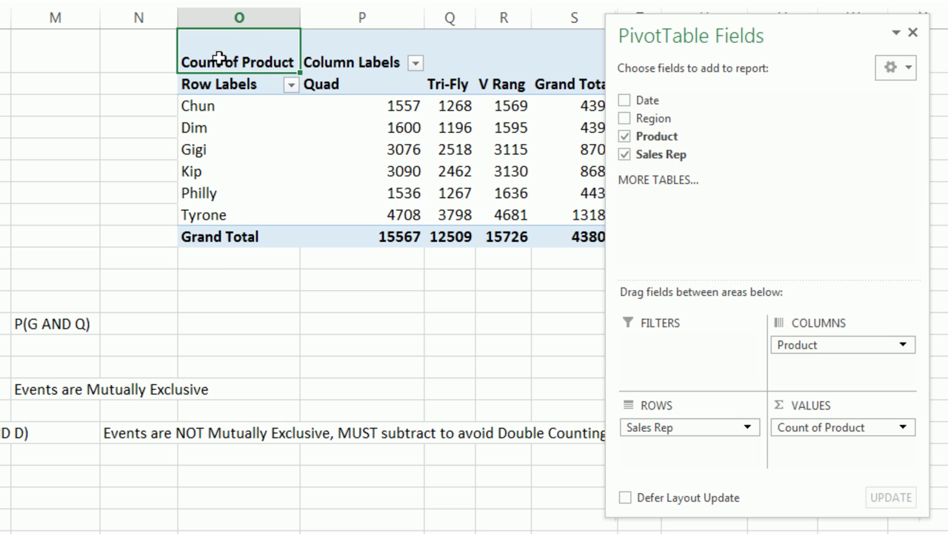
Retitle the count 'Joint Probability table', use Tabular Form layout, and close the field list
type("Joint Probability")
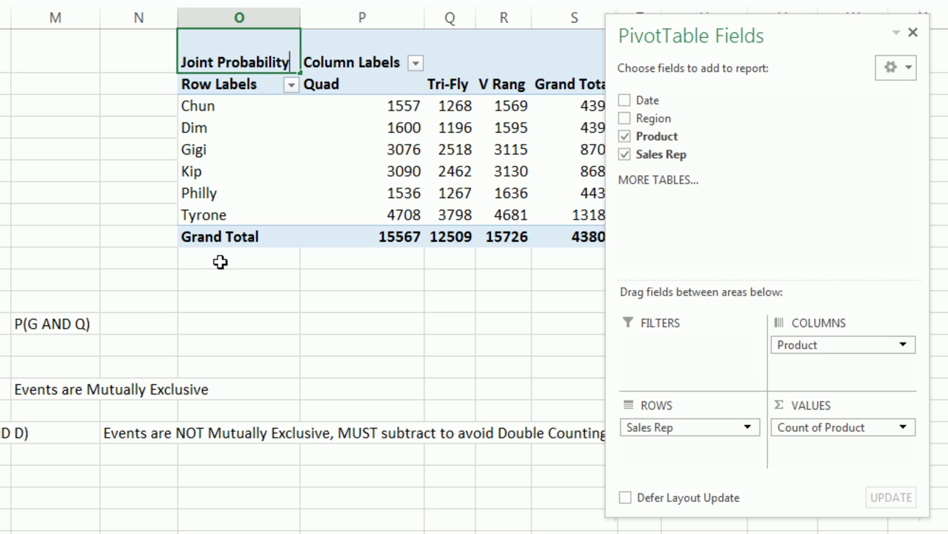
type(" table")
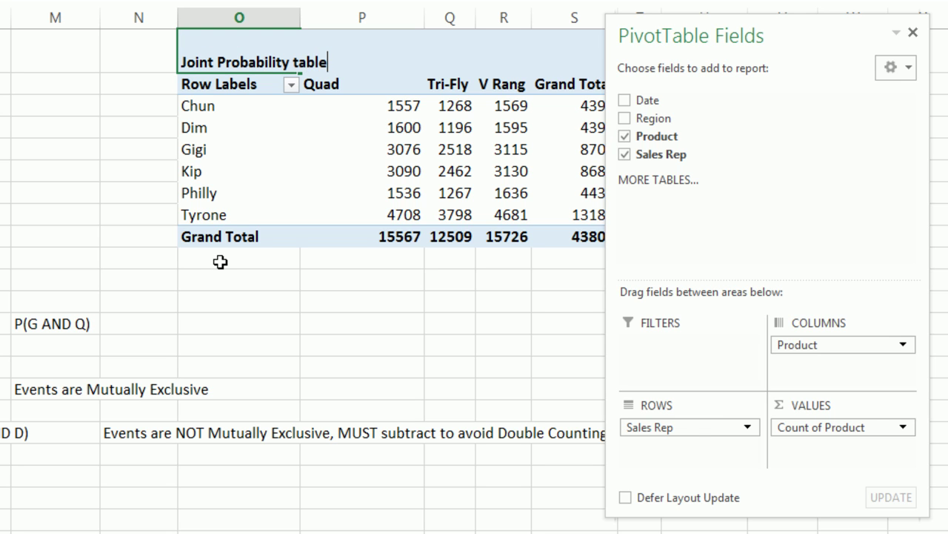
key("Return")
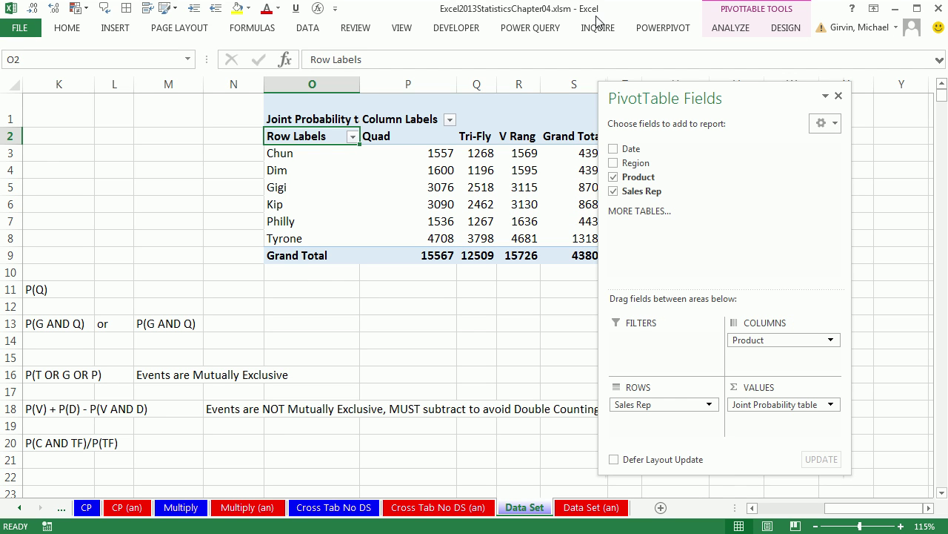
left_click(786, 28)
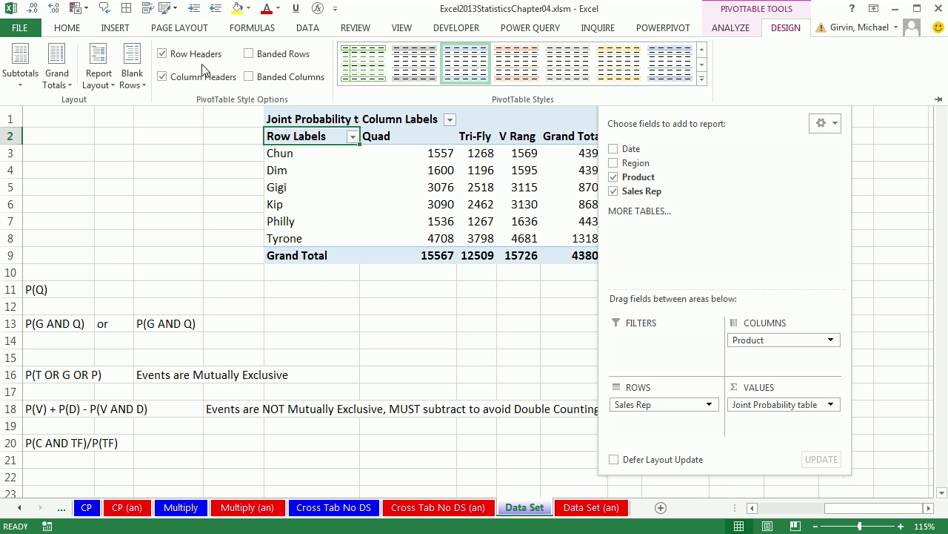
left_click(98, 70)
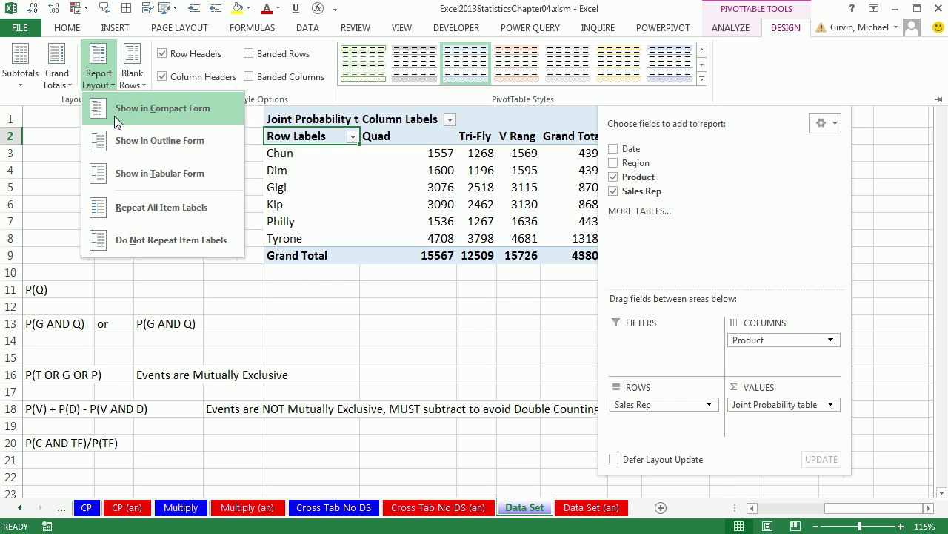
left_click(140, 175)
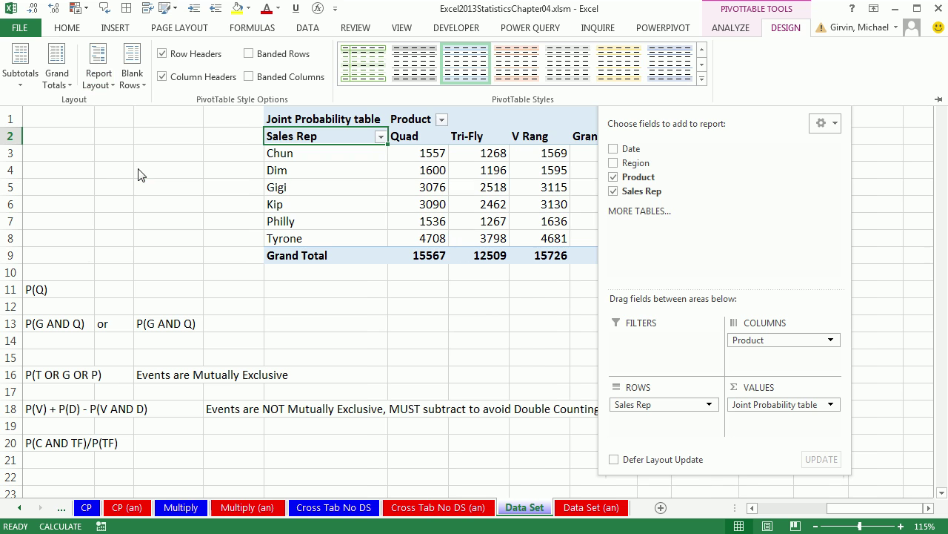
left_click(787, 131)
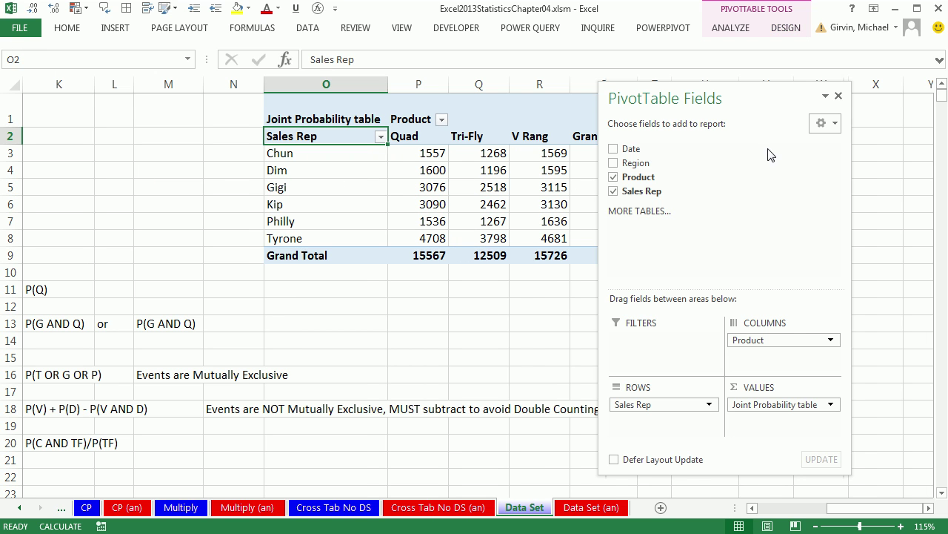
left_click(837, 96)
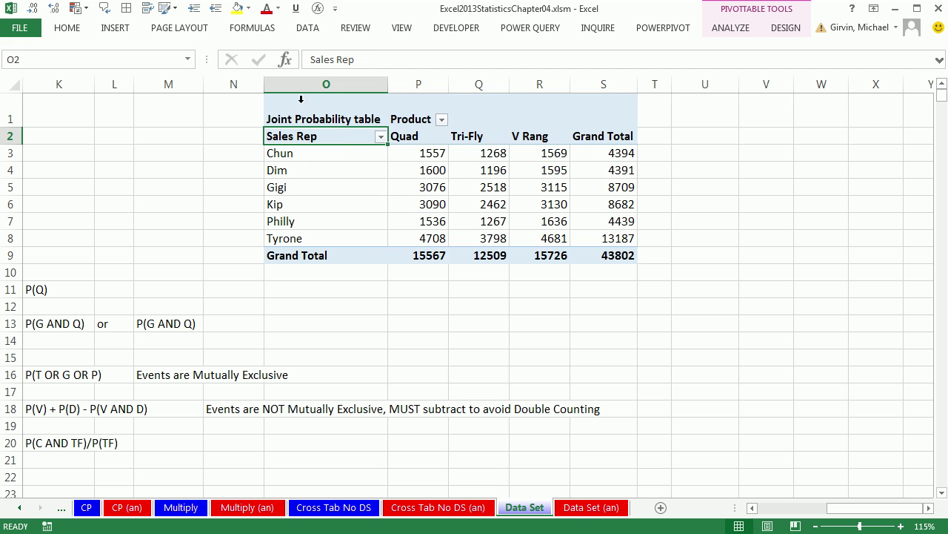
Cut the PivotTable and paste it at cell G1, just above the probability exercises
left_click(301, 99)
key("ctrl+x")
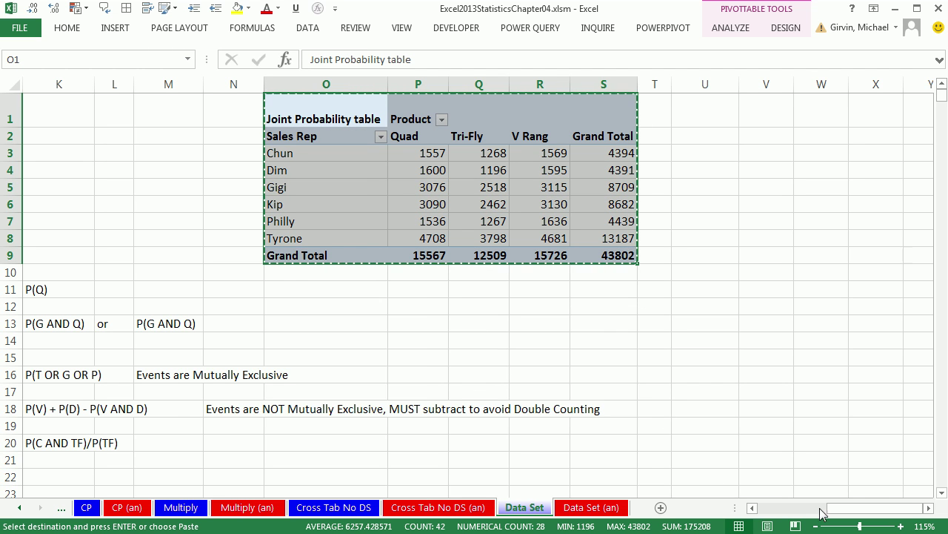
left_click_drag(807, 517, 771, 512)
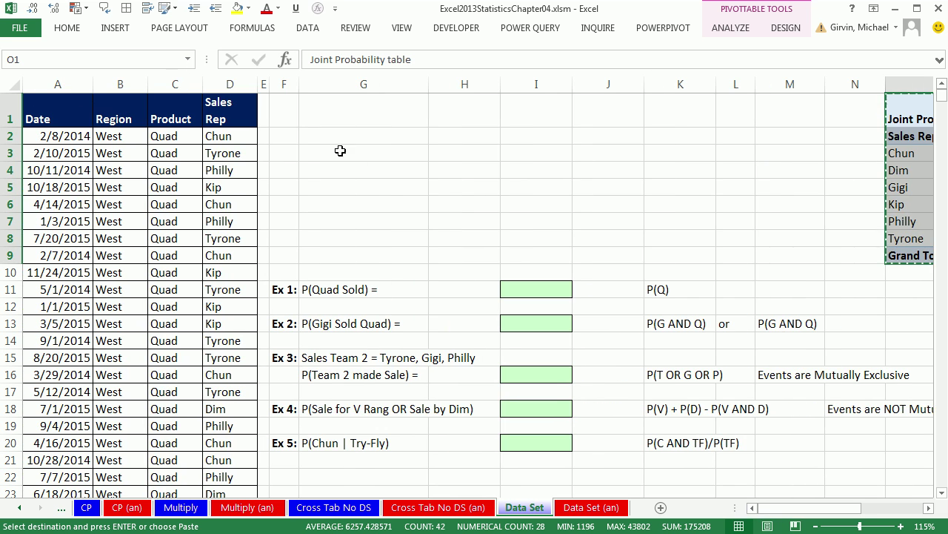
left_click(314, 101)
key("ctrl+v")
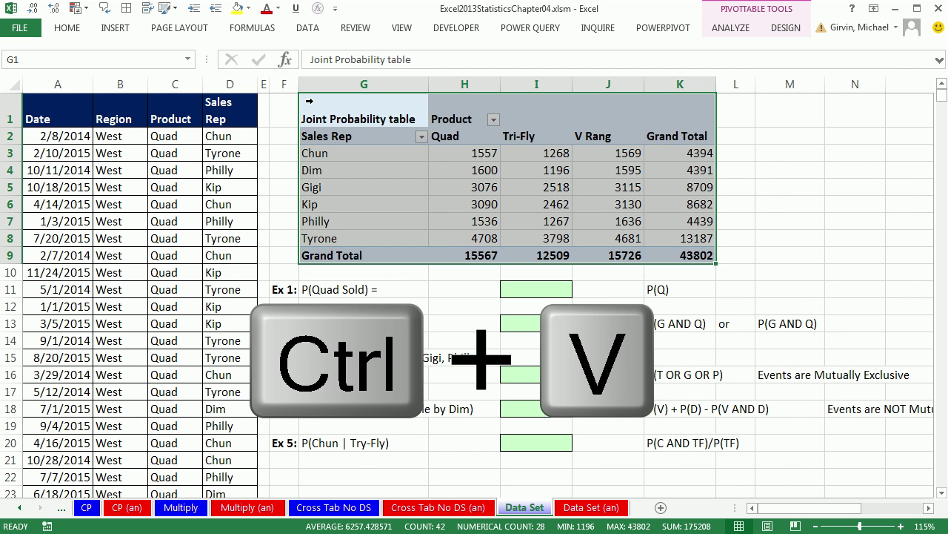
left_click(459, 156)
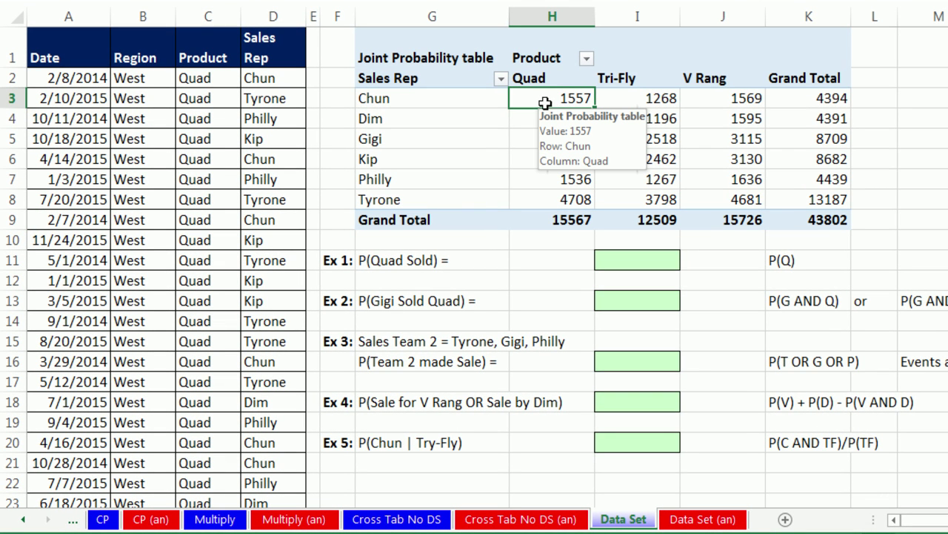
Show the PivotTable values as % of Grand Total
right_click(545, 105)
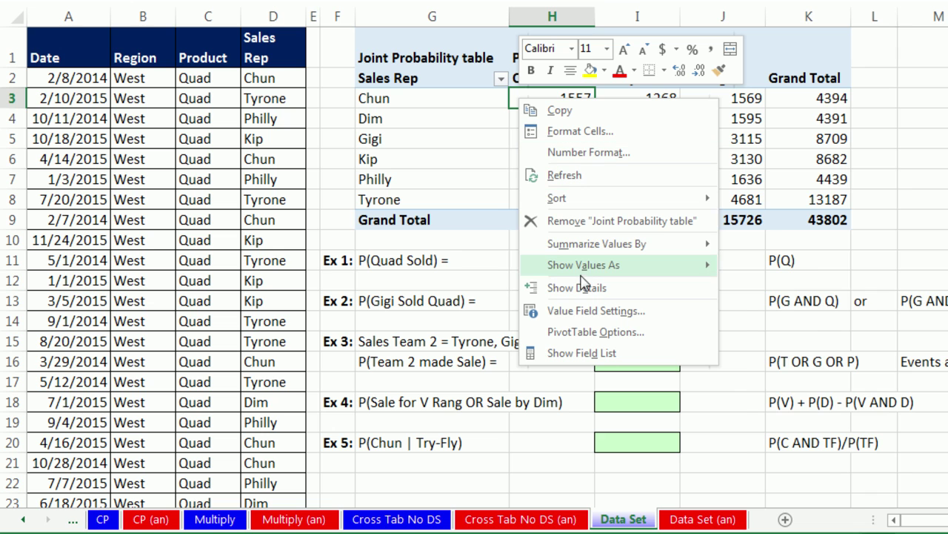
mouse_move(585, 275)
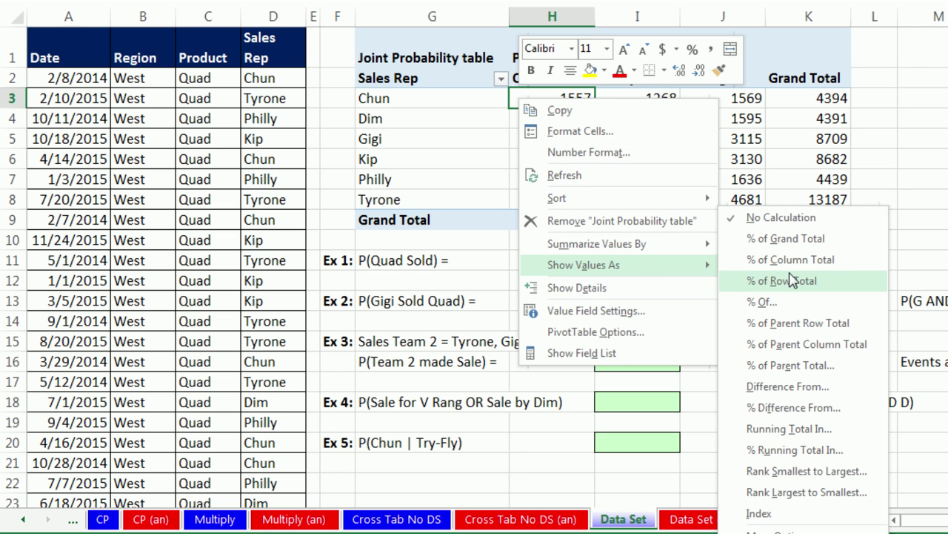
left_click(805, 243)
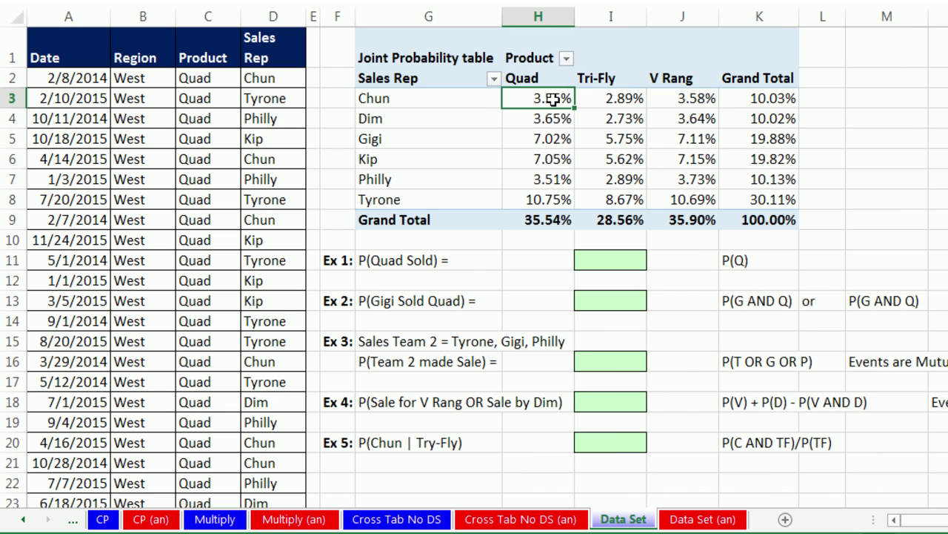
Point out individual joint probabilities in the table, including Dim's V Rang value
left_click(600, 141)
left_click(691, 175)
left_click(695, 139)
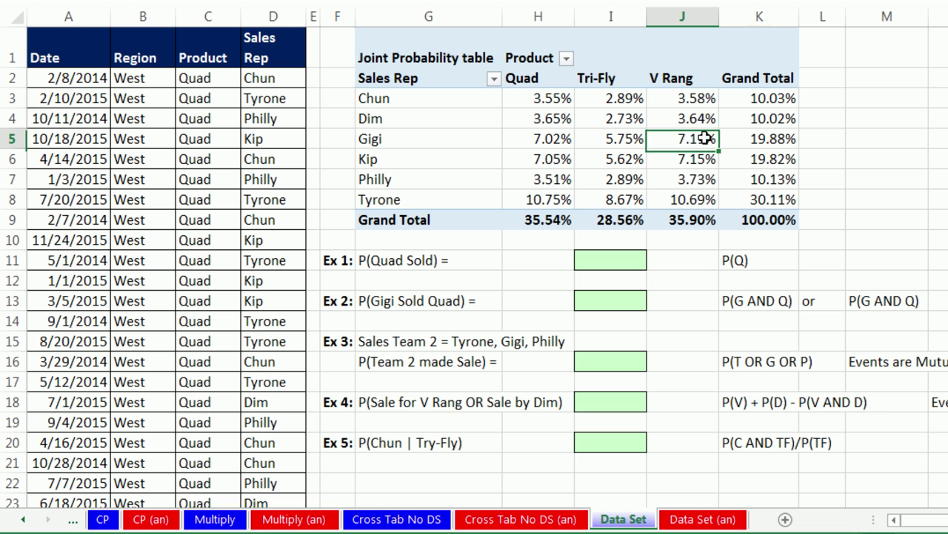
left_click(695, 119)
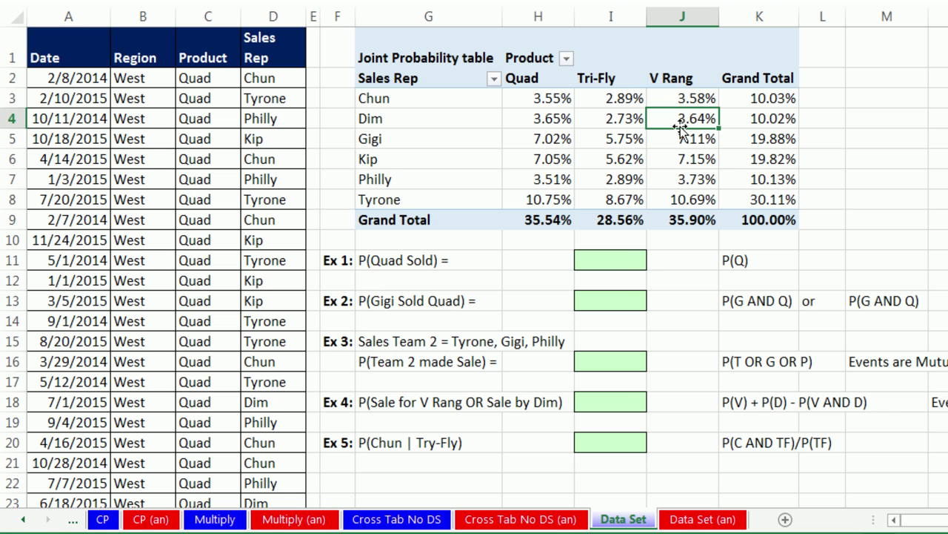
Point out the totals: Gigi 19.88%, V Rang 35.90%, Tri-Fly 28.56%, Quad 35.54%, Dim 10.02%
left_click(775, 119)
left_click(779, 139)
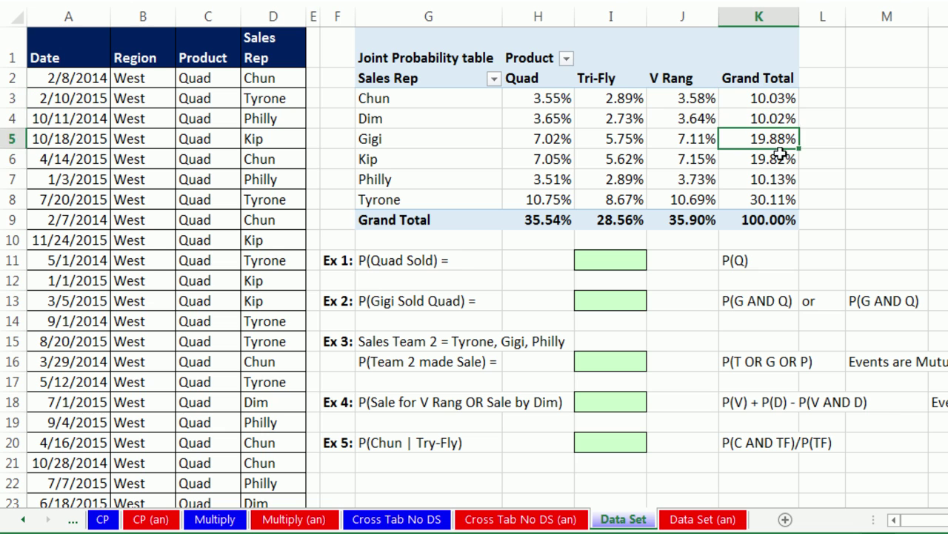
left_click(782, 159)
left_click(682, 220)
left_click(620, 219)
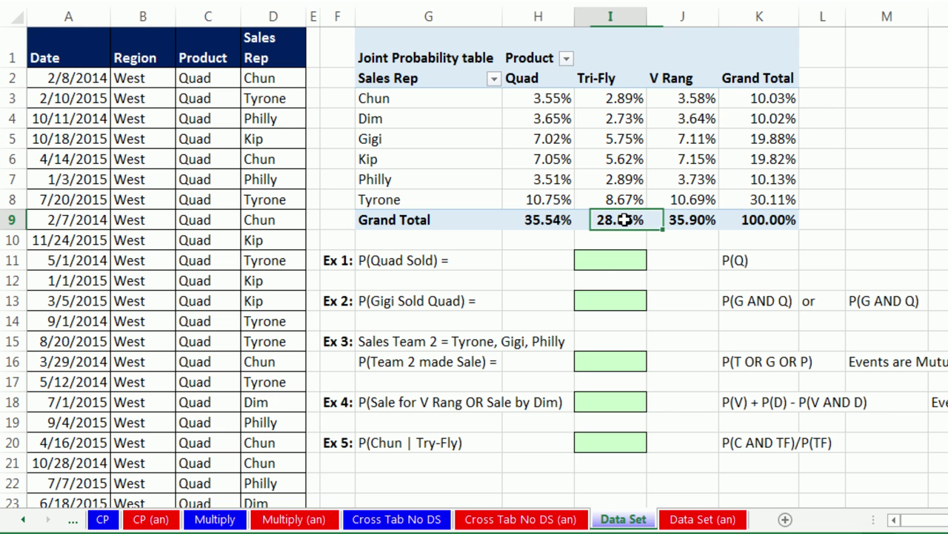
left_click(544, 224)
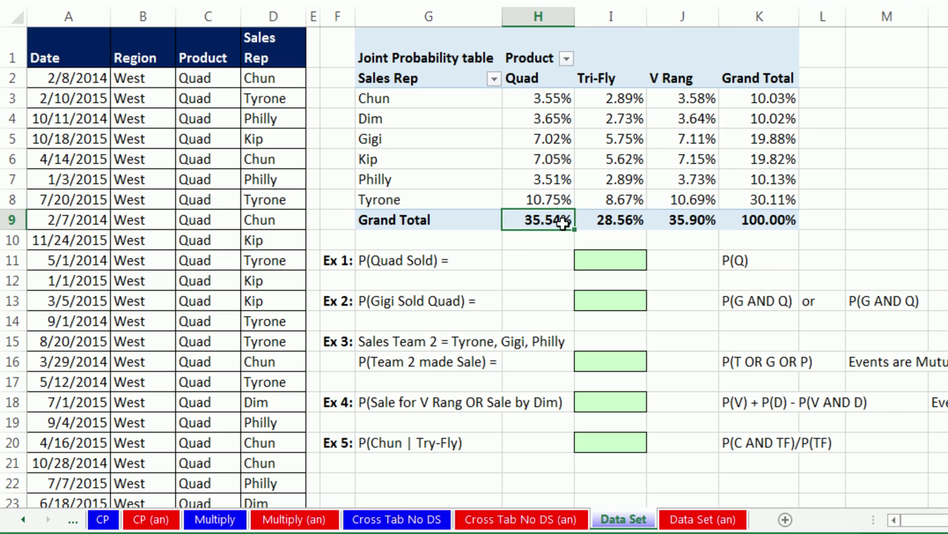
left_click(791, 120)
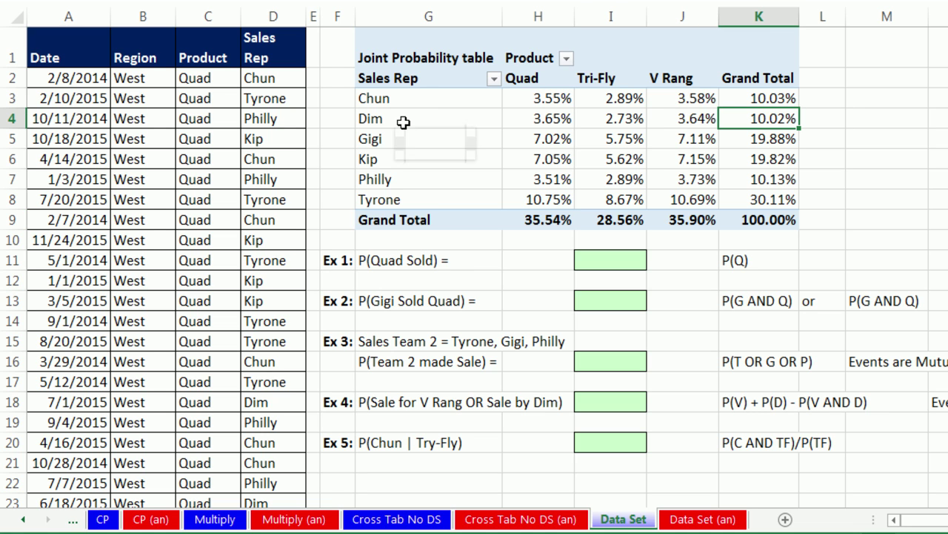
Point out Kip's V Rang 7.15% and Gigi's Quad 7.02%, then go to the Ex 1 answer cell
left_click(682, 159)
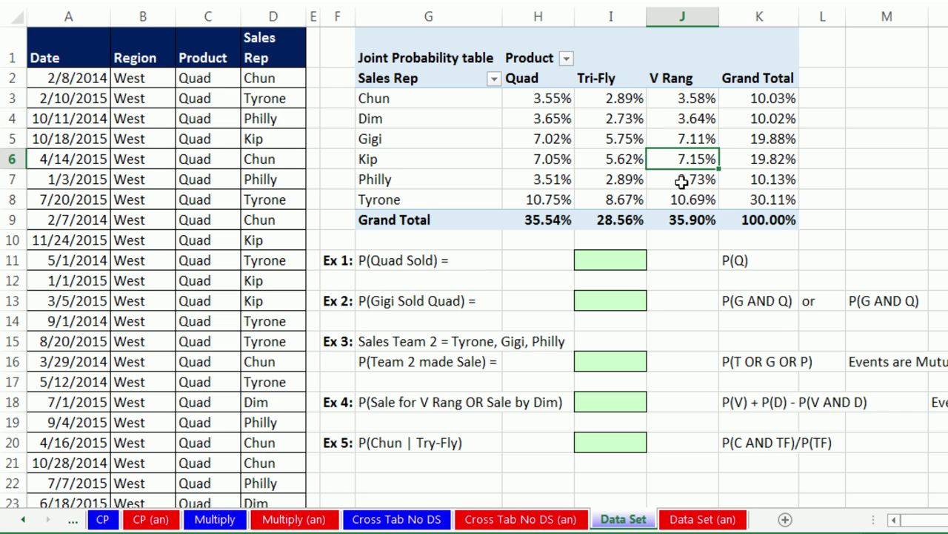
mouse_move(693, 172)
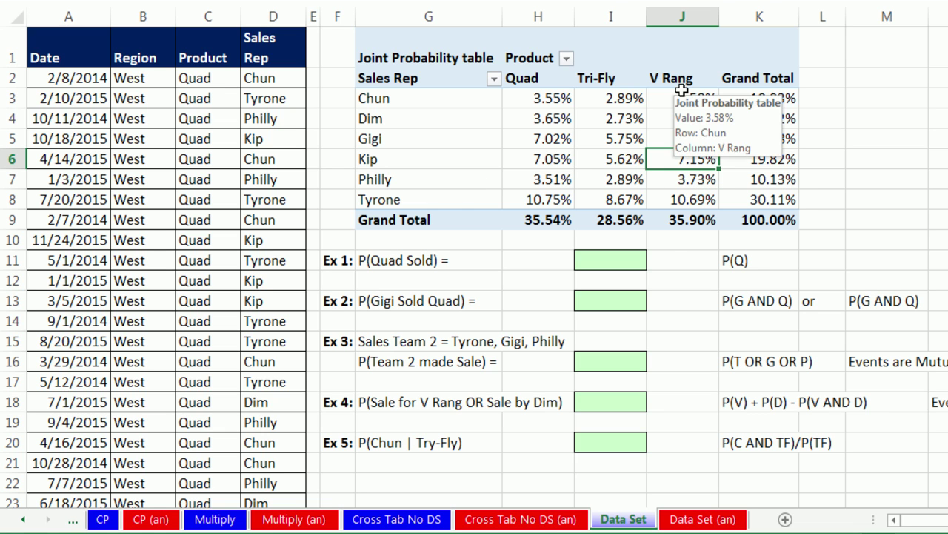
left_click(548, 139)
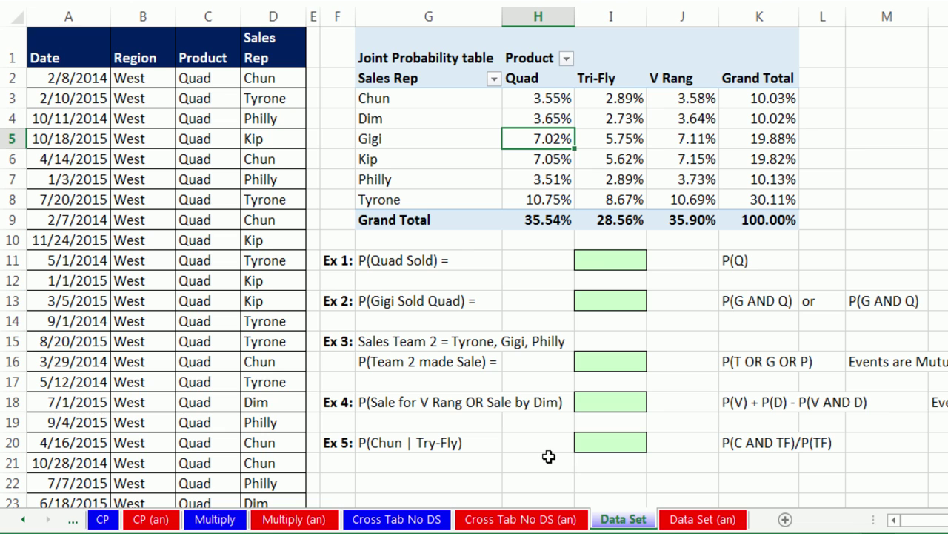
left_click(603, 261)
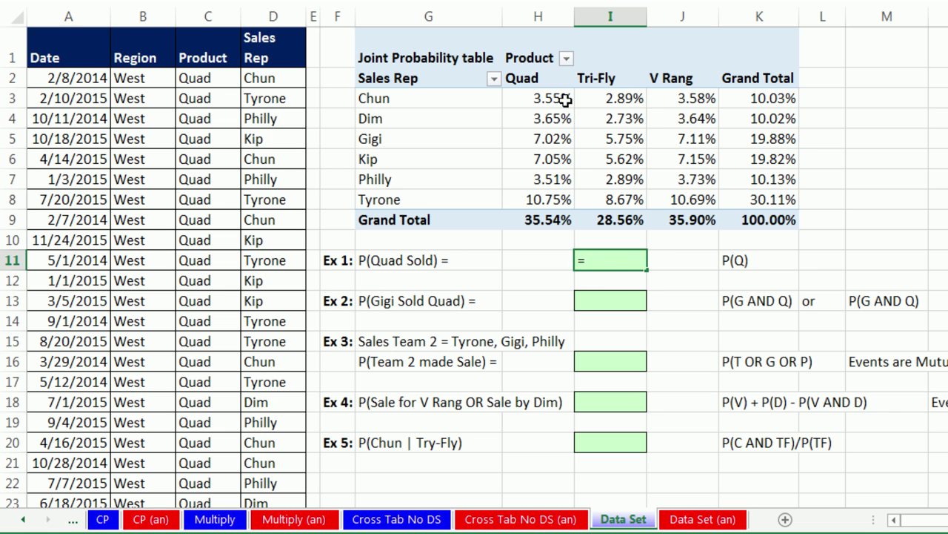
Cancel the GETPIVOTDATA formula and turn off Use GetPivotData functions in Options > Formulas
left_click(550, 221)
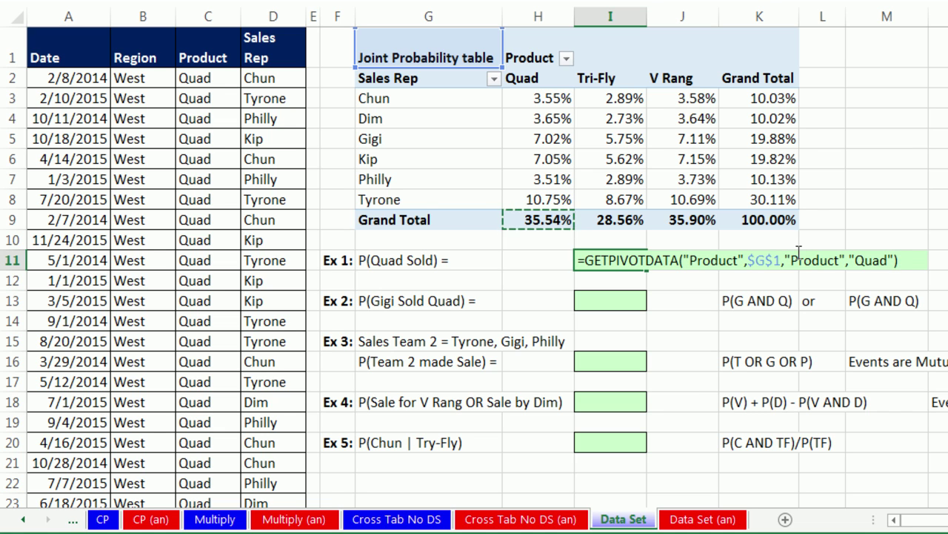
key("Escape")
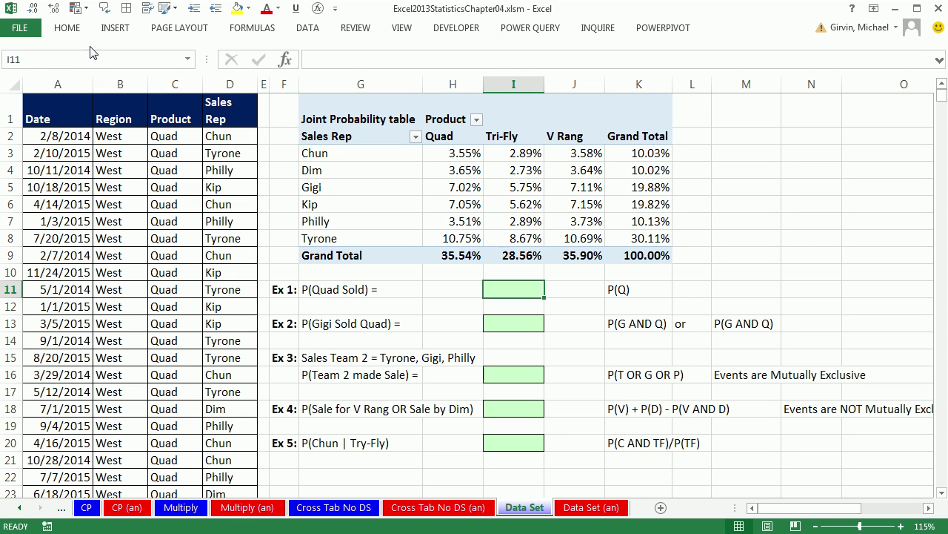
left_click(31, 35)
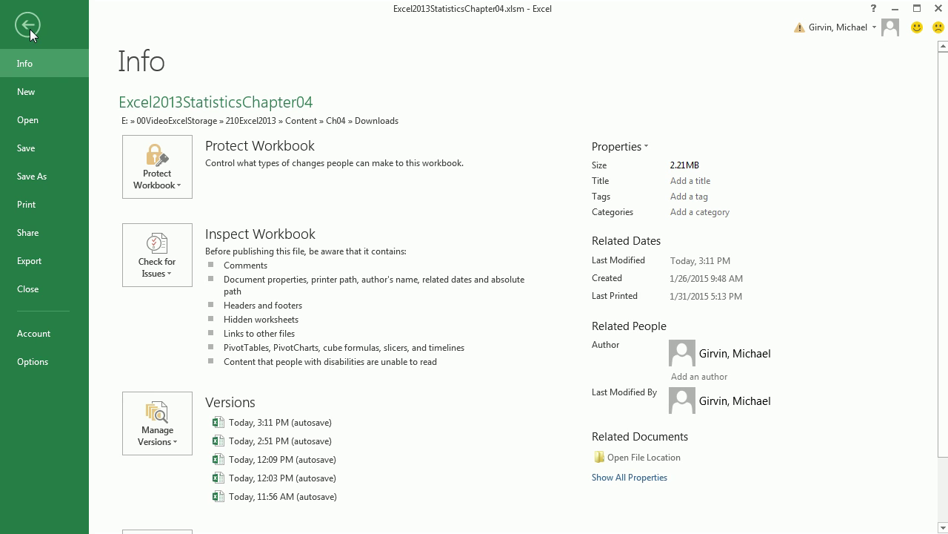
left_click(44, 364)
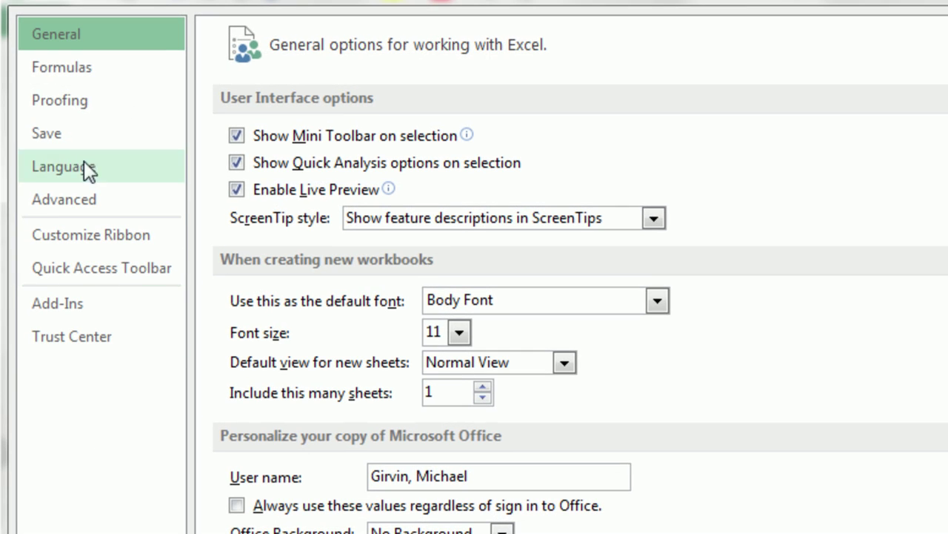
left_click(59, 73)
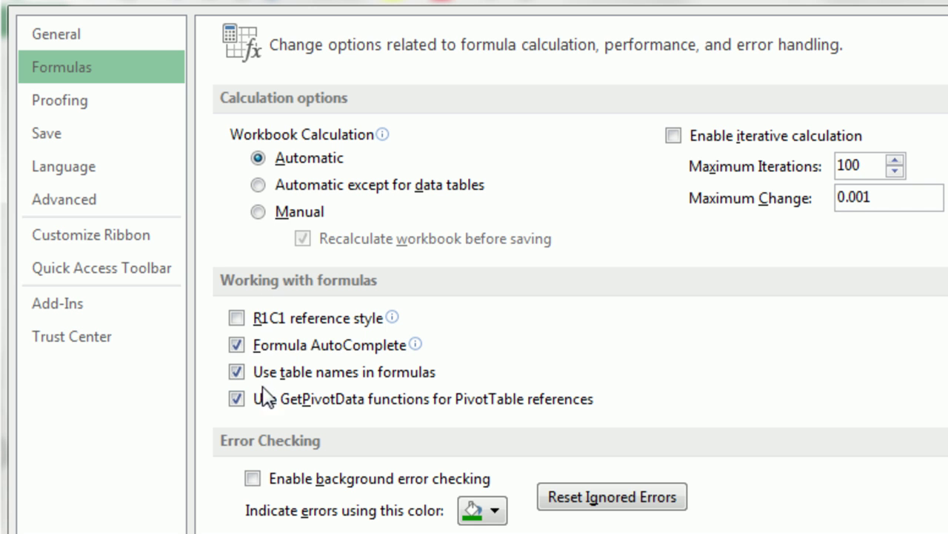
left_click(237, 402)
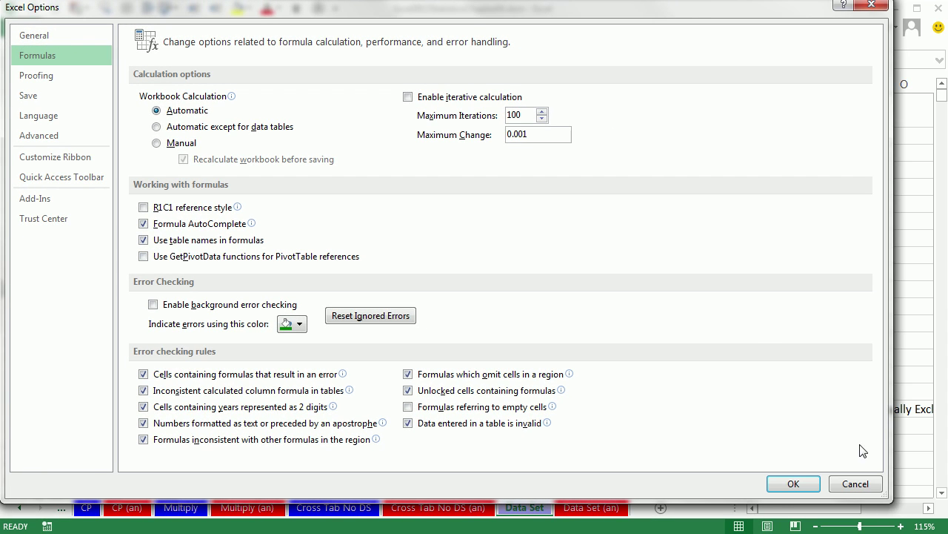
left_click(787, 486)
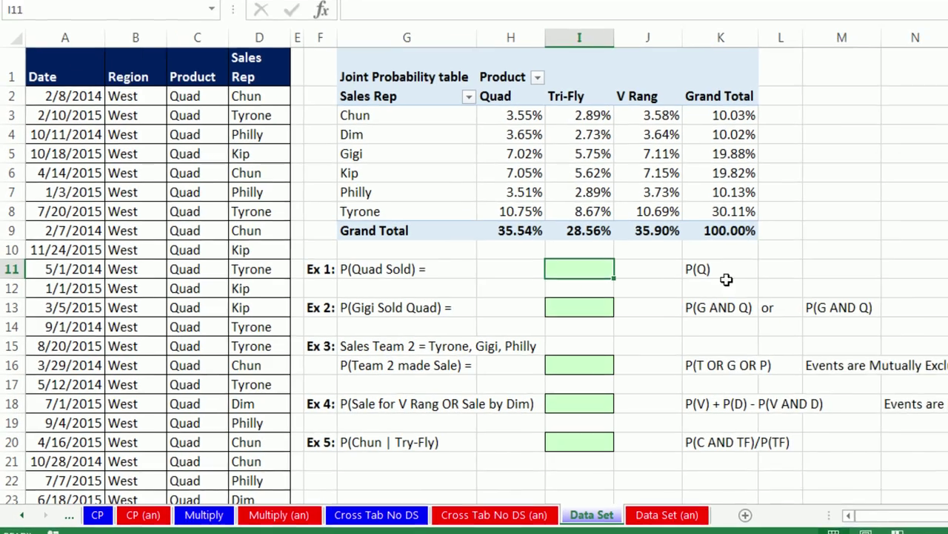
Set the Ex 1 answer to =H9, the Quad grand total of 35.54%
type("=")
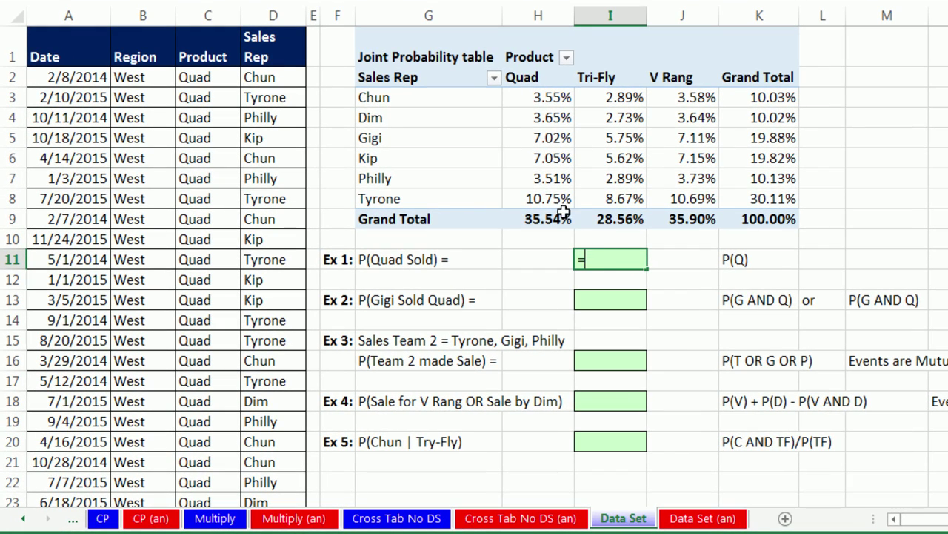
left_click(562, 215)
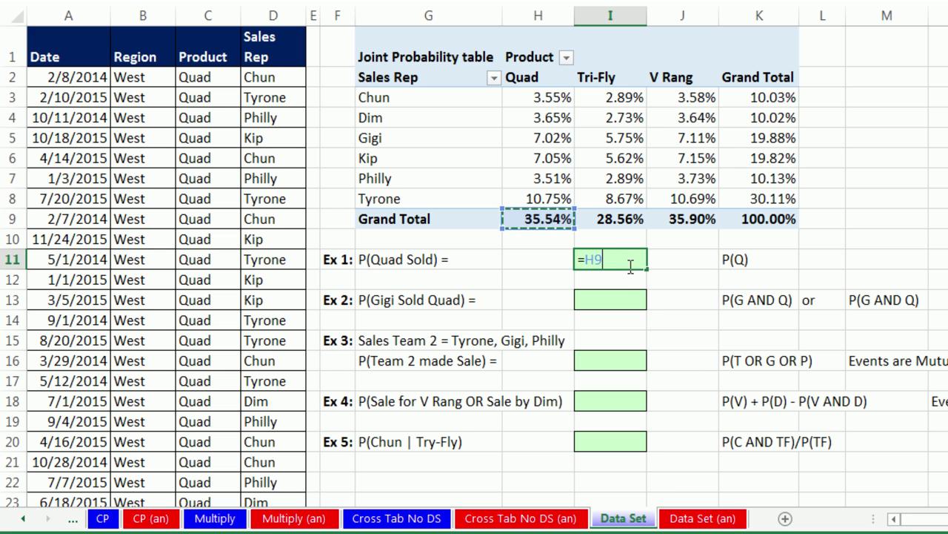
key("Return")
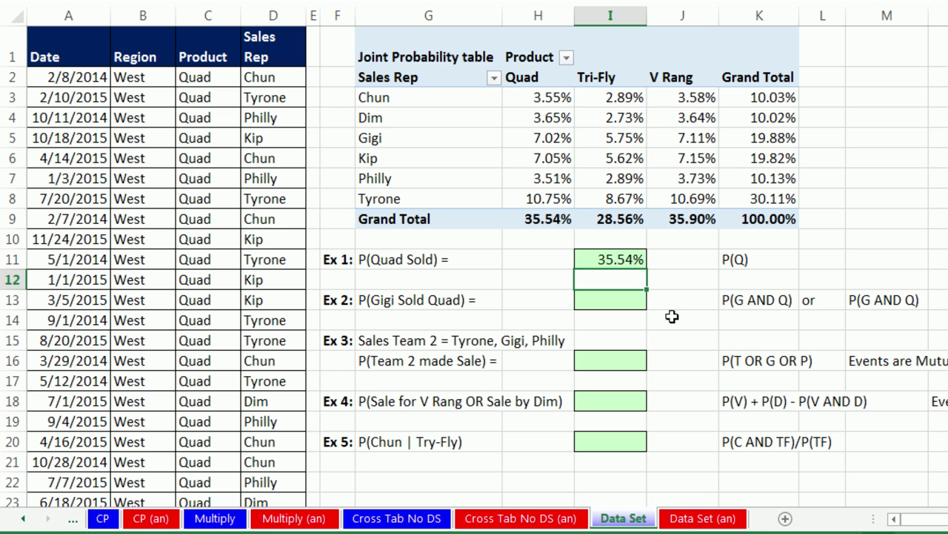
Set the Ex 2 answer to =H5, Gigi's Quad joint probability of 7.02%
left_click(622, 300)
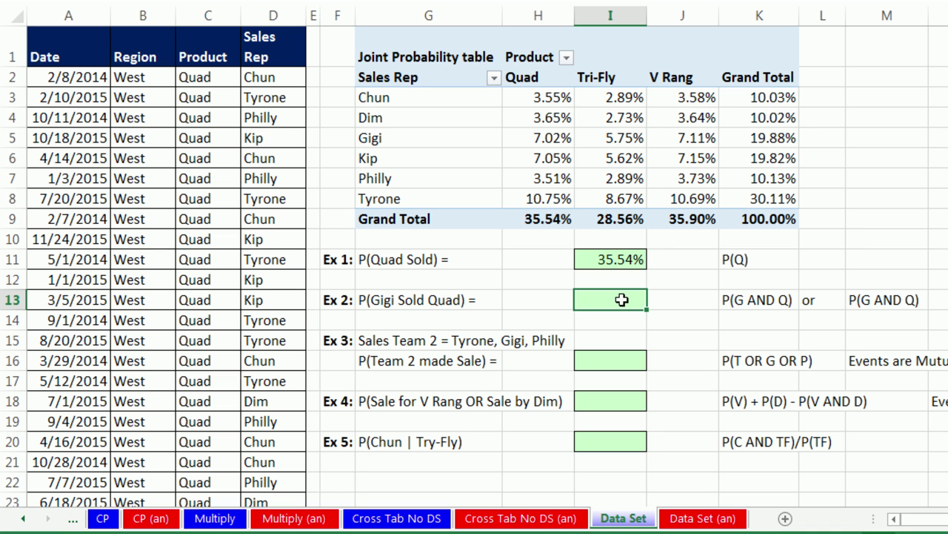
type("=")
left_click(544, 139)
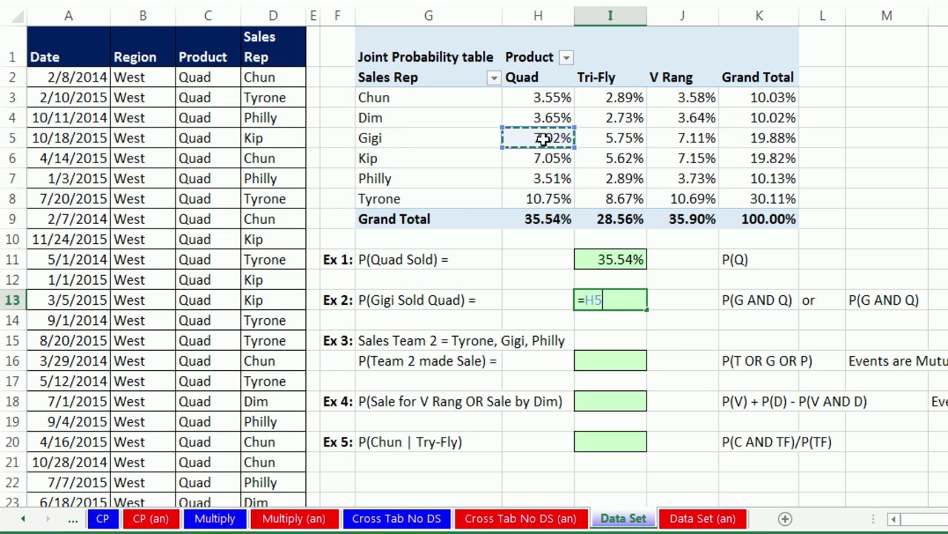
key("Return")
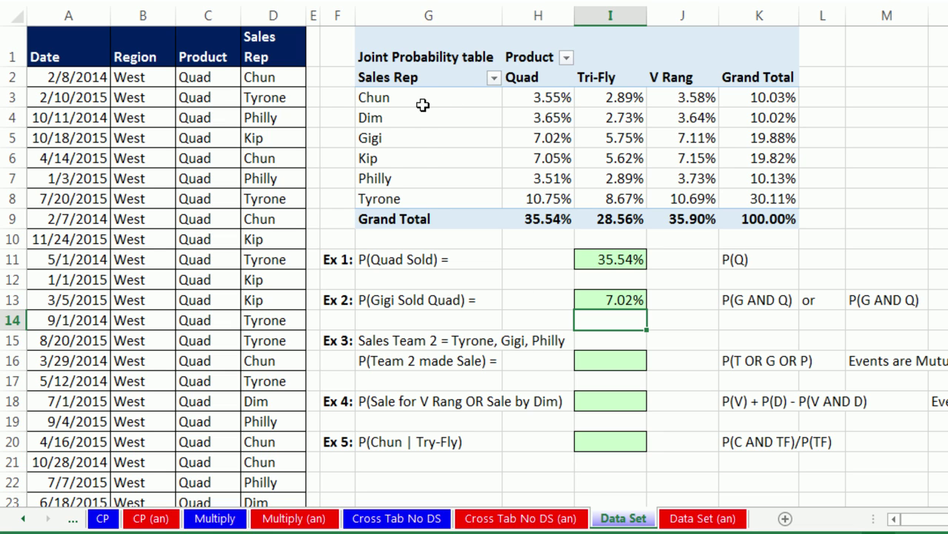
Enter =H8+H5+H7 in Ex 3, summing Tyrone's, Gigi's and Philly's Quad probabilities to 21.28%
left_click(416, 199)
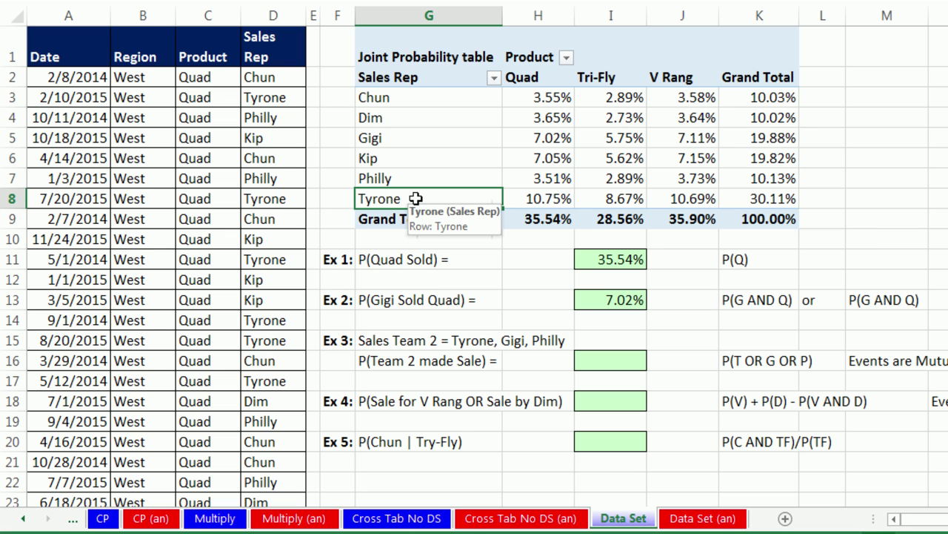
left_click(429, 141)
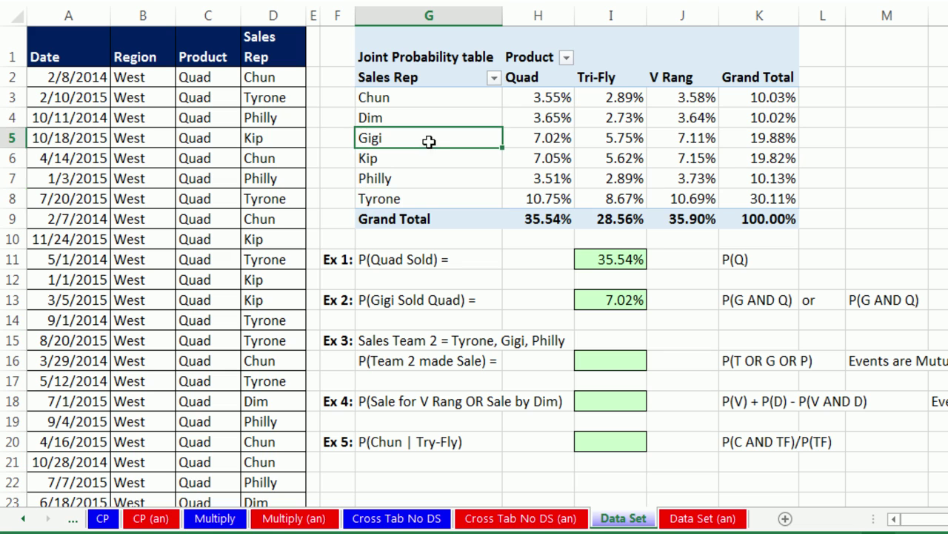
left_click(601, 358)
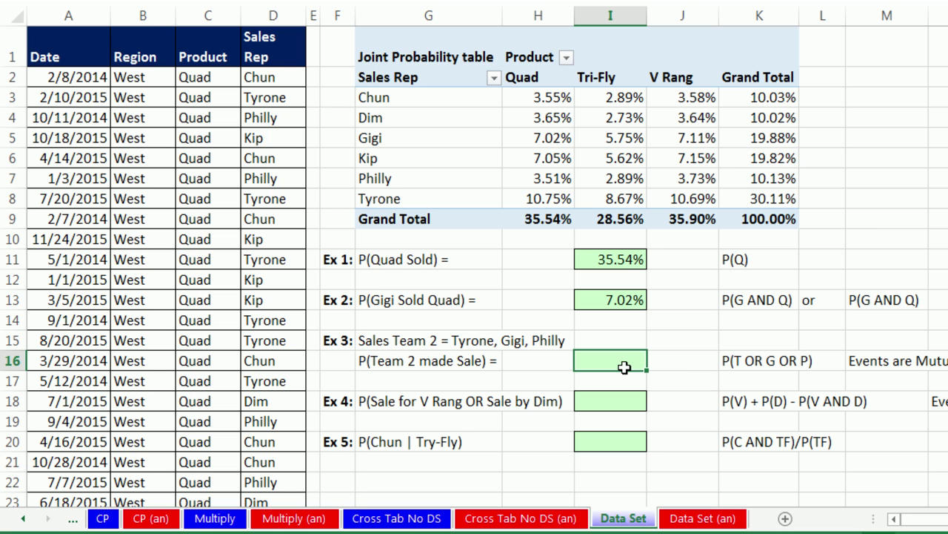
type("=")
left_click(540, 197)
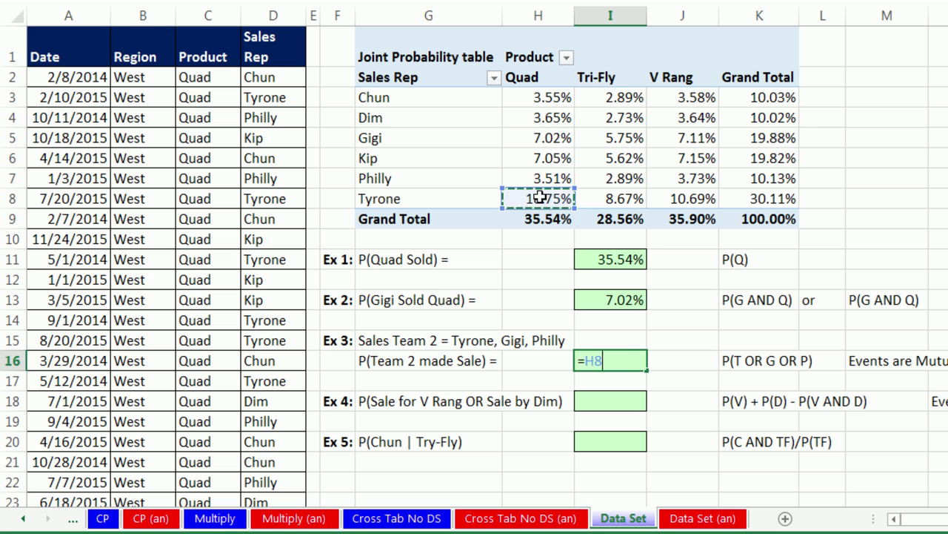
type("+")
left_click(540, 139)
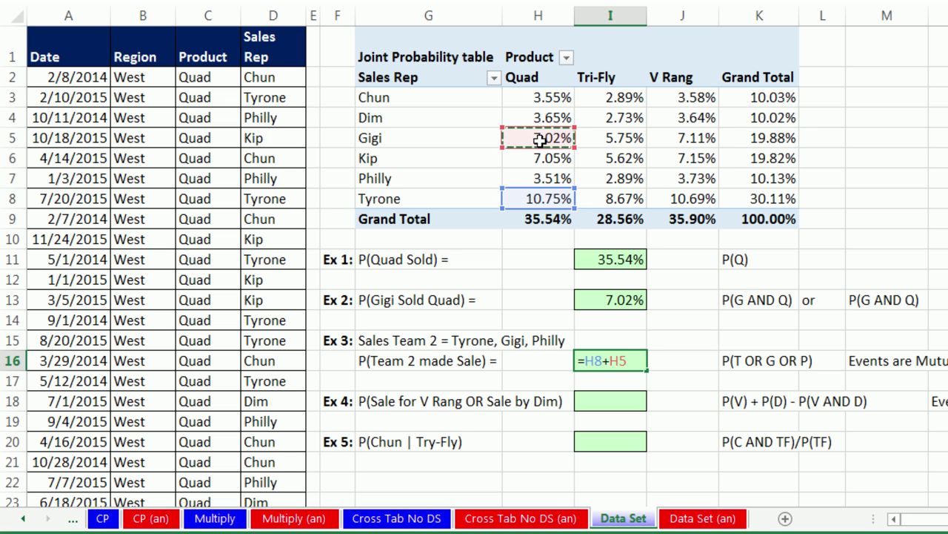
type("+")
left_click(541, 179)
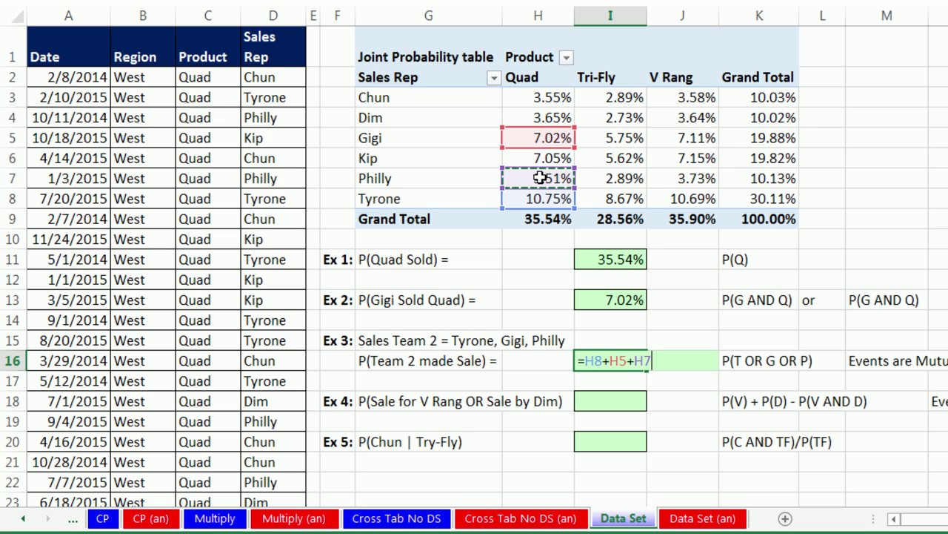
key("Return")
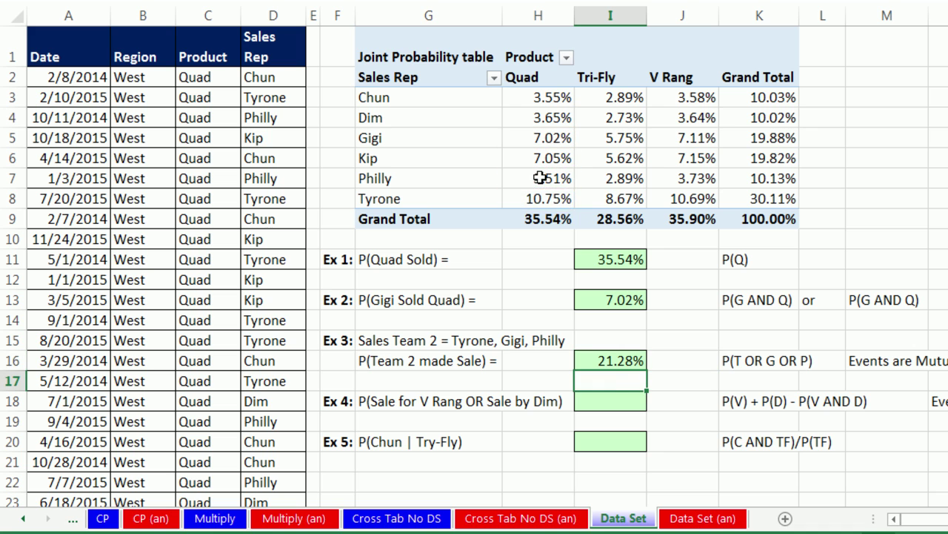
left_click(606, 403)
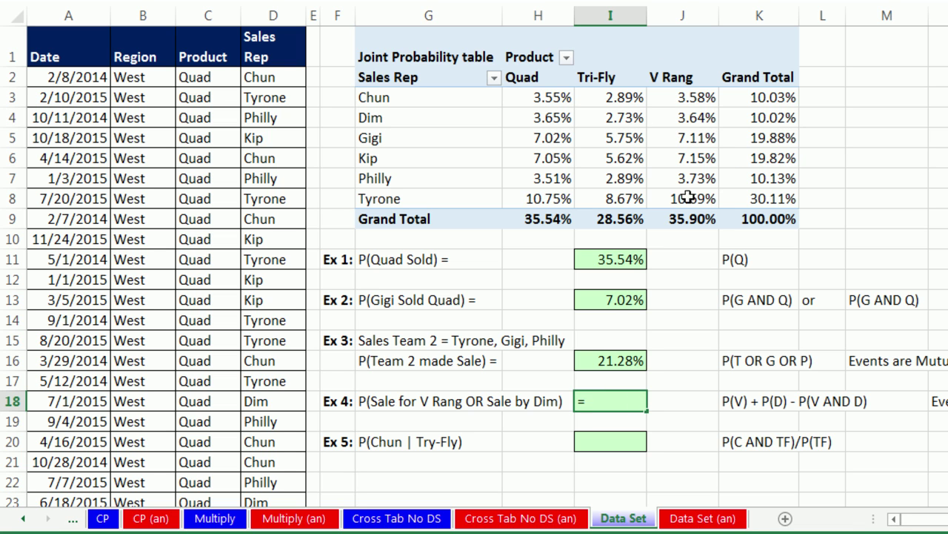
Enter =J9+K4-J4 in the Ex 4 cell so P(V Rang or Dim) shows 42.29%
left_click(692, 219)
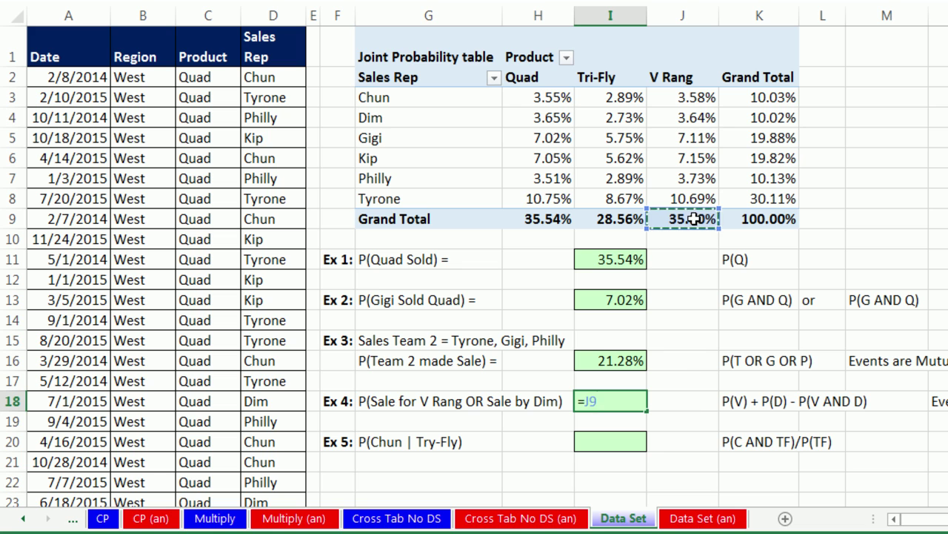
type("+")
left_click(758, 116)
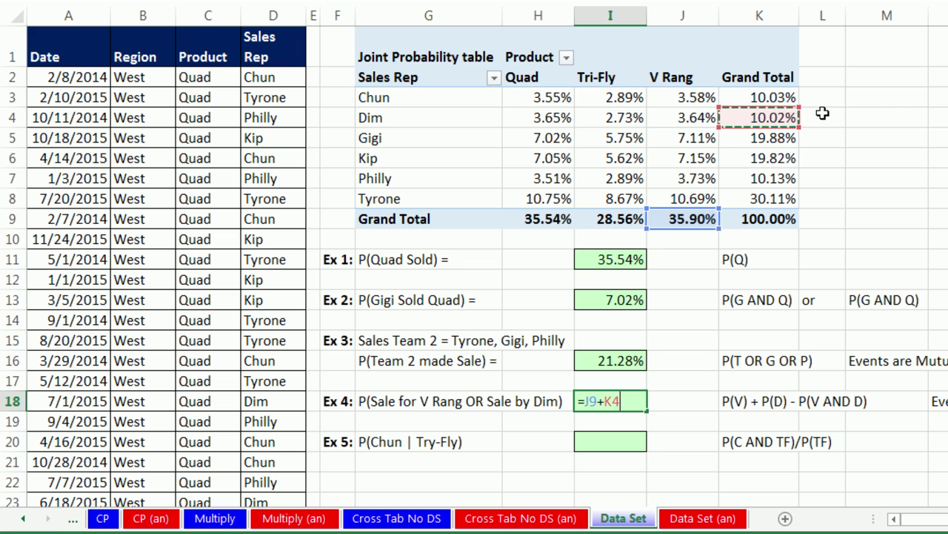
type("-")
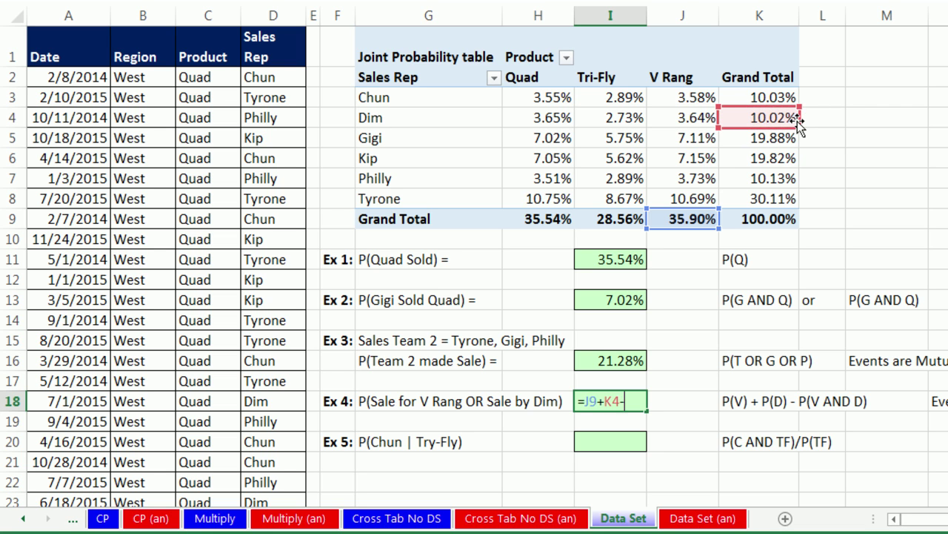
left_click(688, 120)
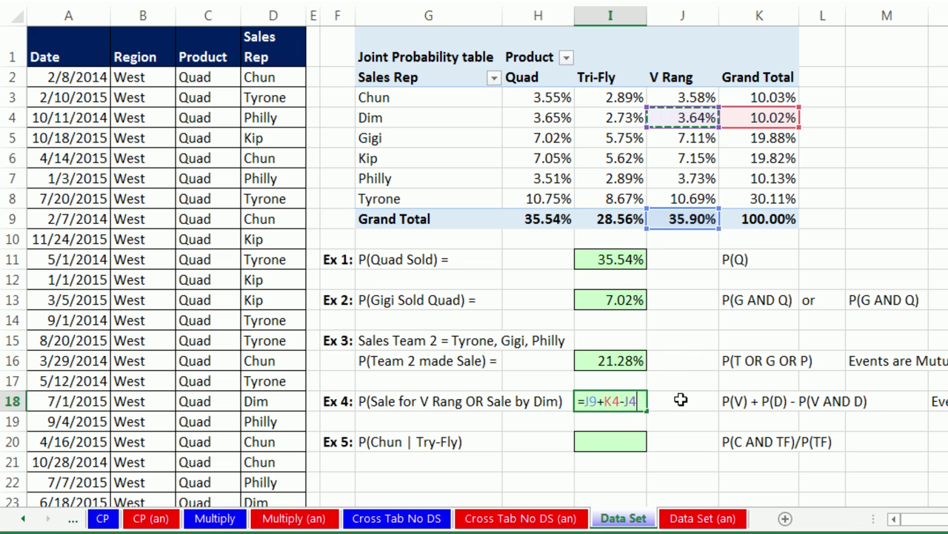
key("Return")
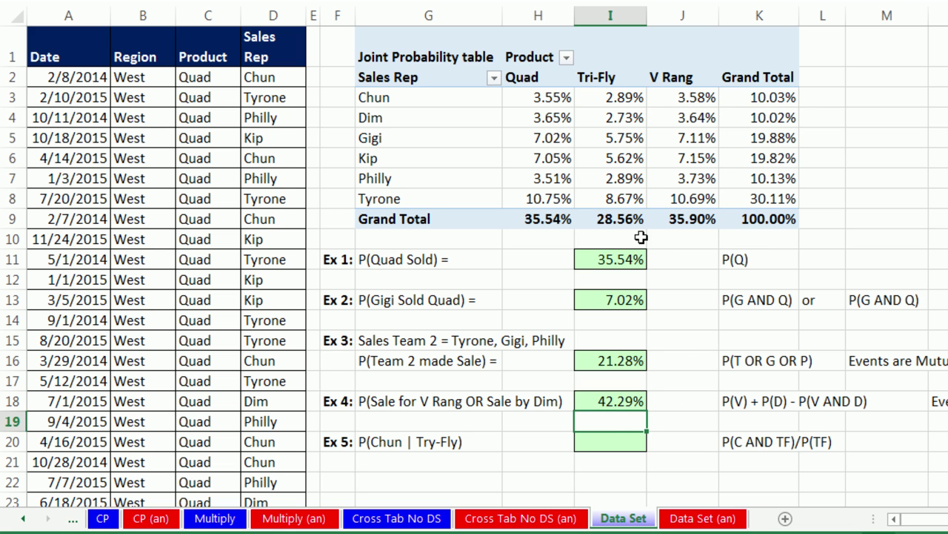
Enter =I3/I9 in the Ex 5 cell, Chun's Tri-Fly probability over the Tri-Fly total, giving 10.14%
left_click(594, 447)
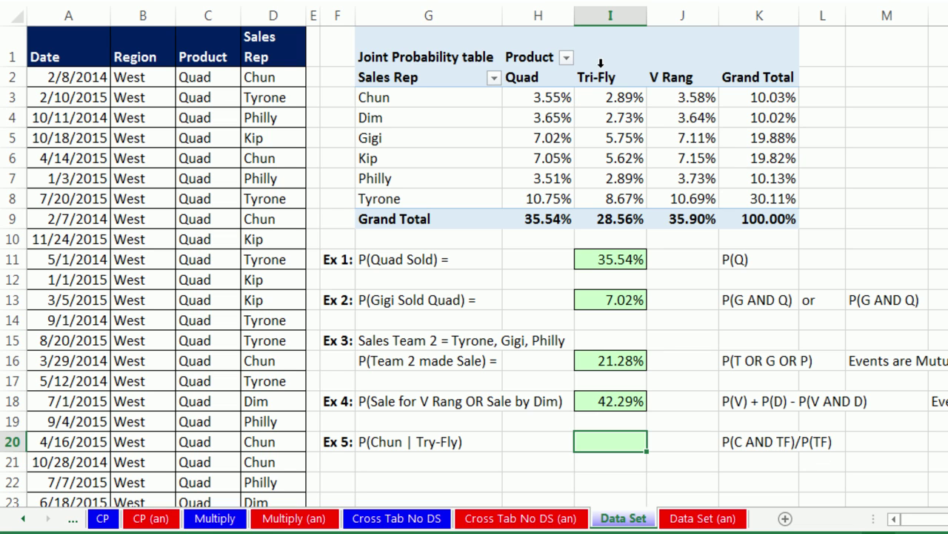
left_click_drag(600, 74, 599, 212)
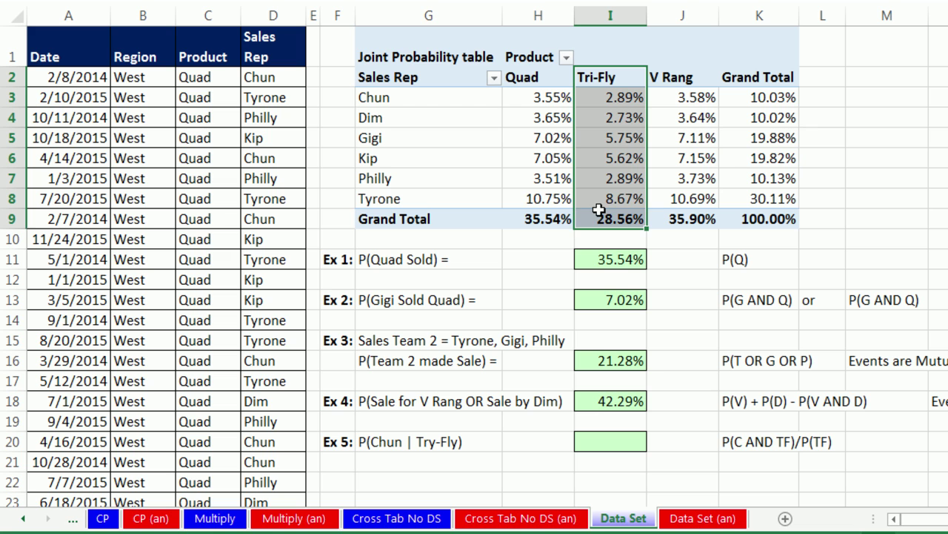
left_click(608, 442)
type("=")
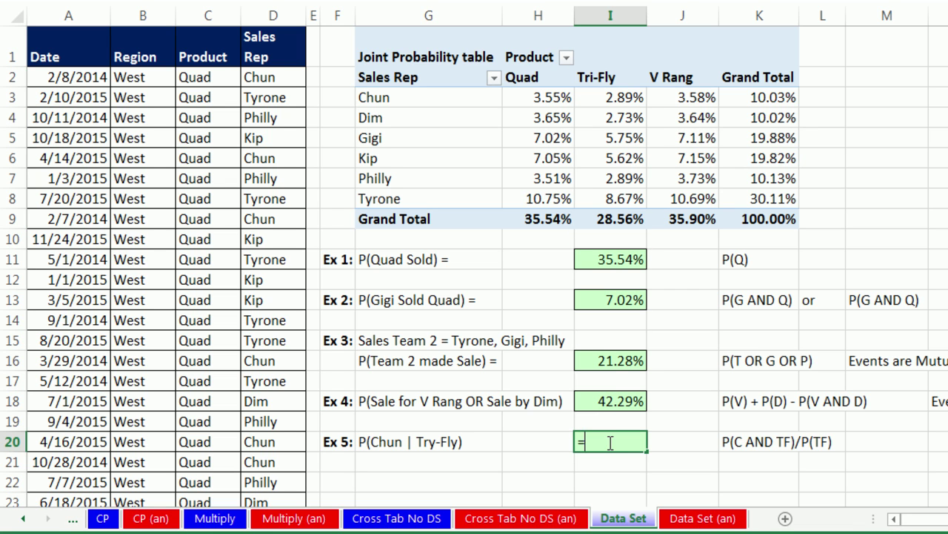
left_click(616, 100)
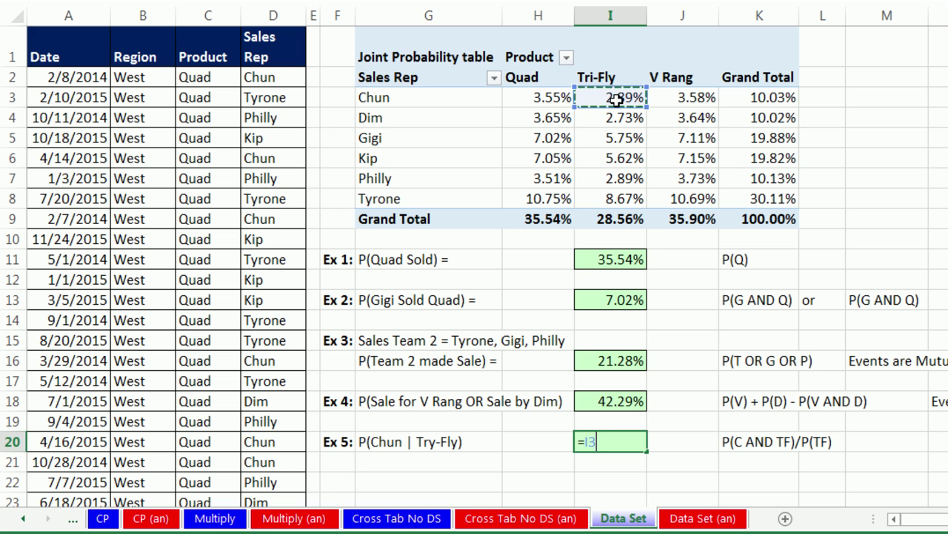
type("/")
left_click(612, 221)
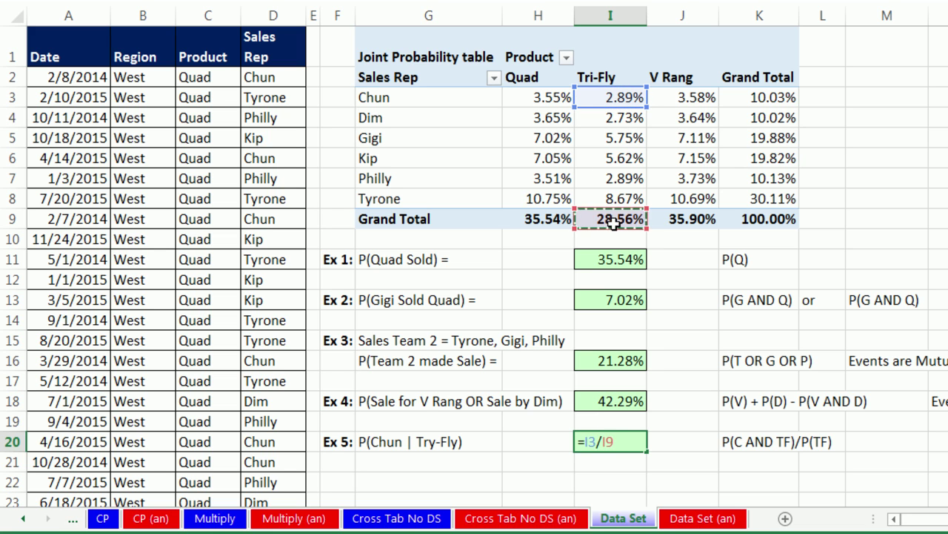
key("Return")
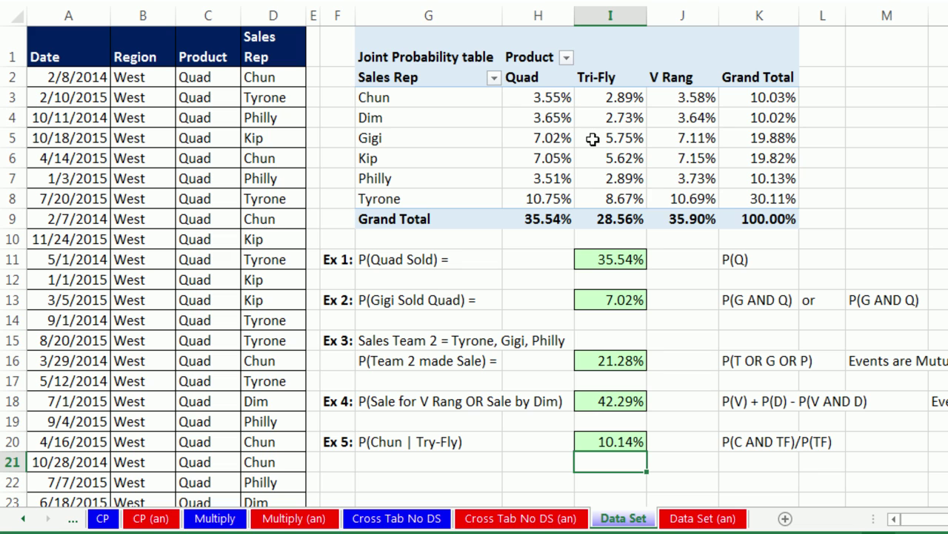
mouse_move(593, 139)
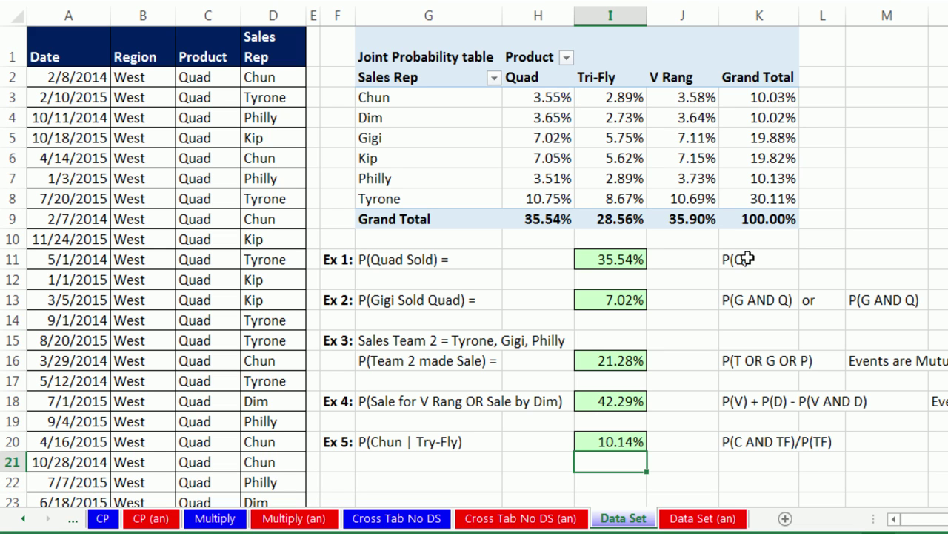